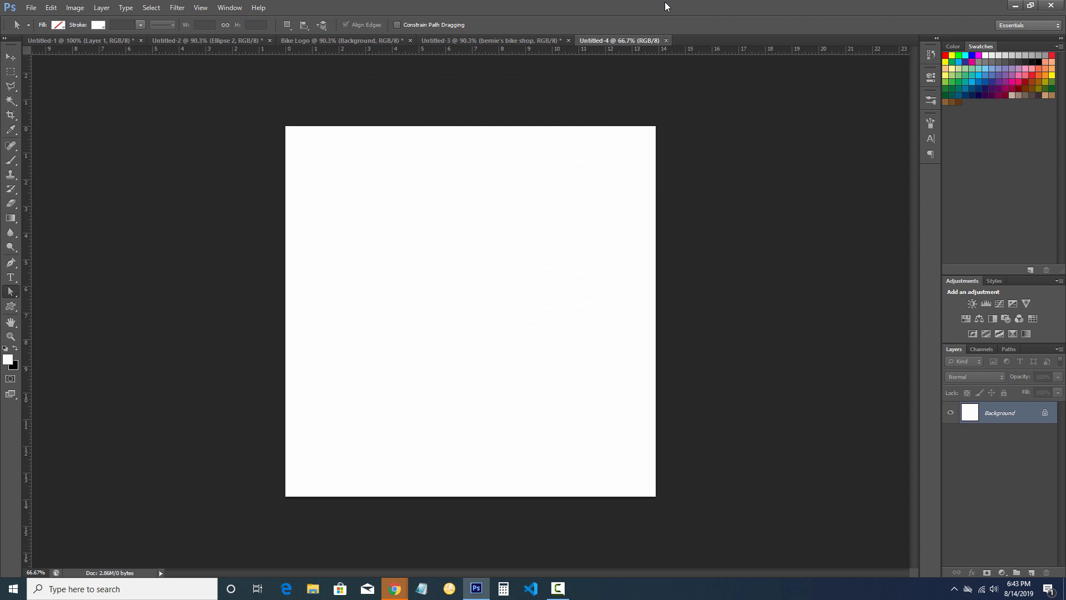
Draw a circle about 763 px in diameter around the middle of the canvas and fill it with black
key(ctrl+0)
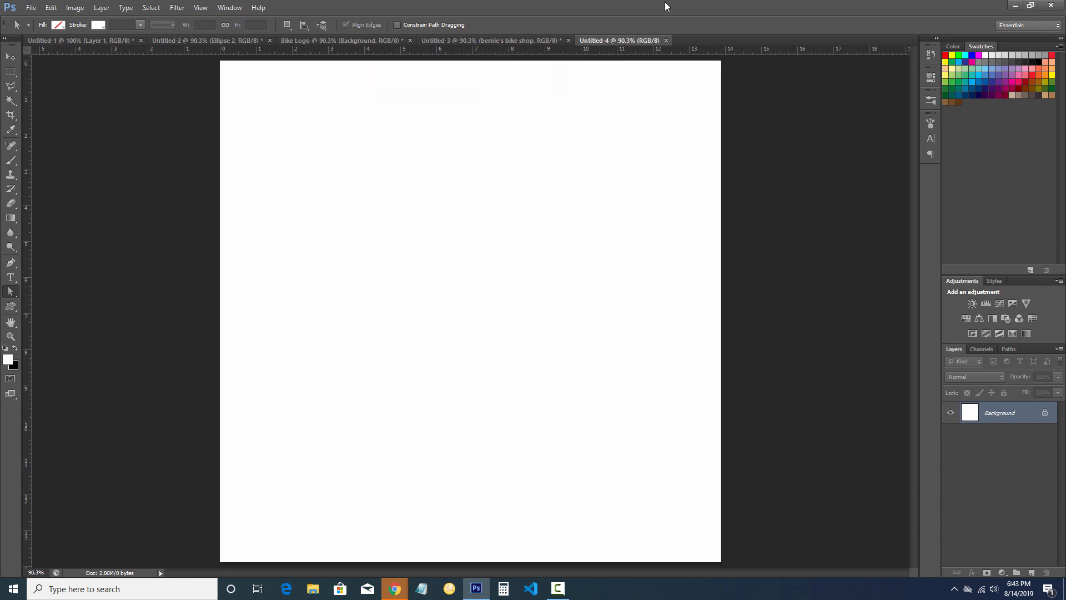
click(9, 309)
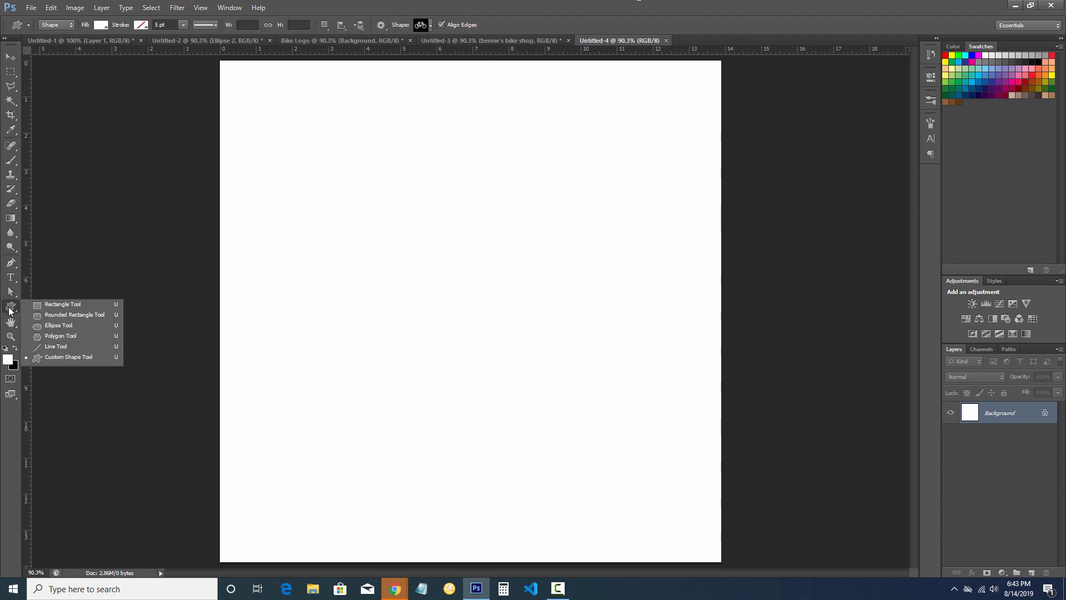
click(53, 326)
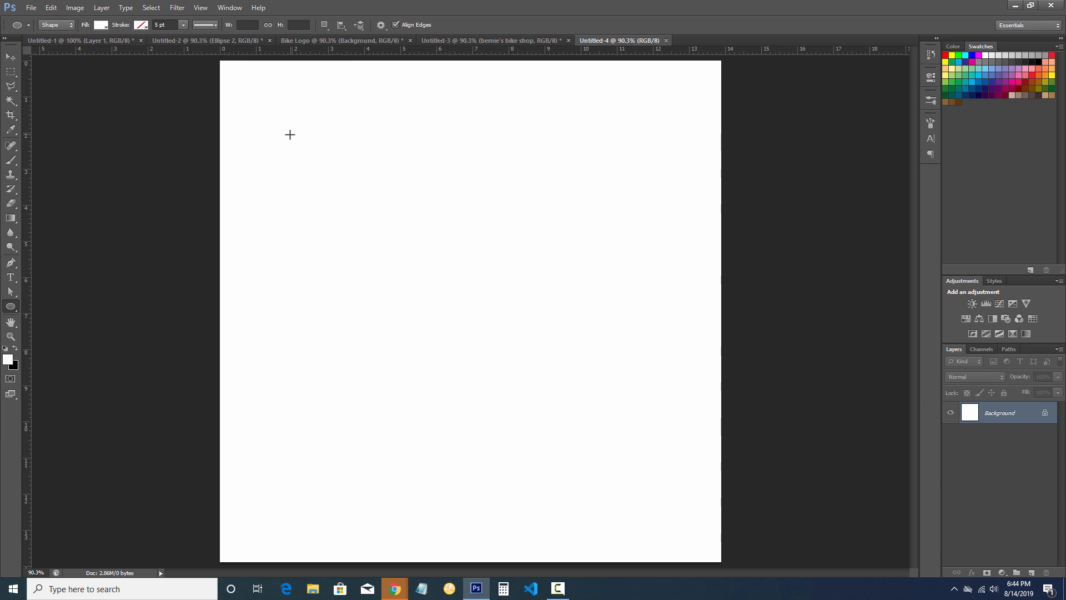
drag(285, 126, 772, 508)
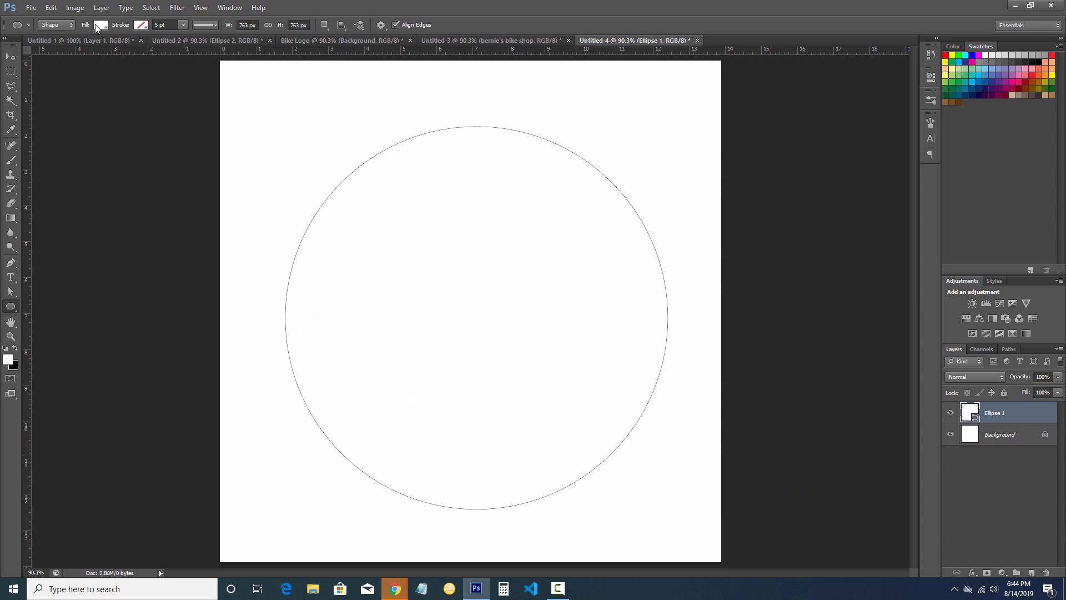
click(100, 26)
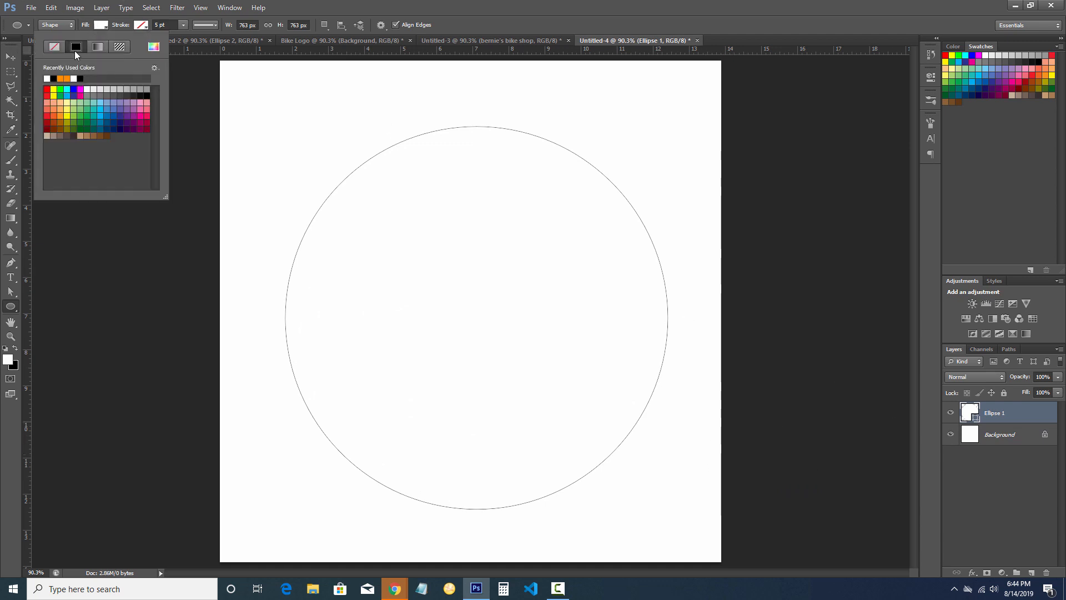
click(54, 79)
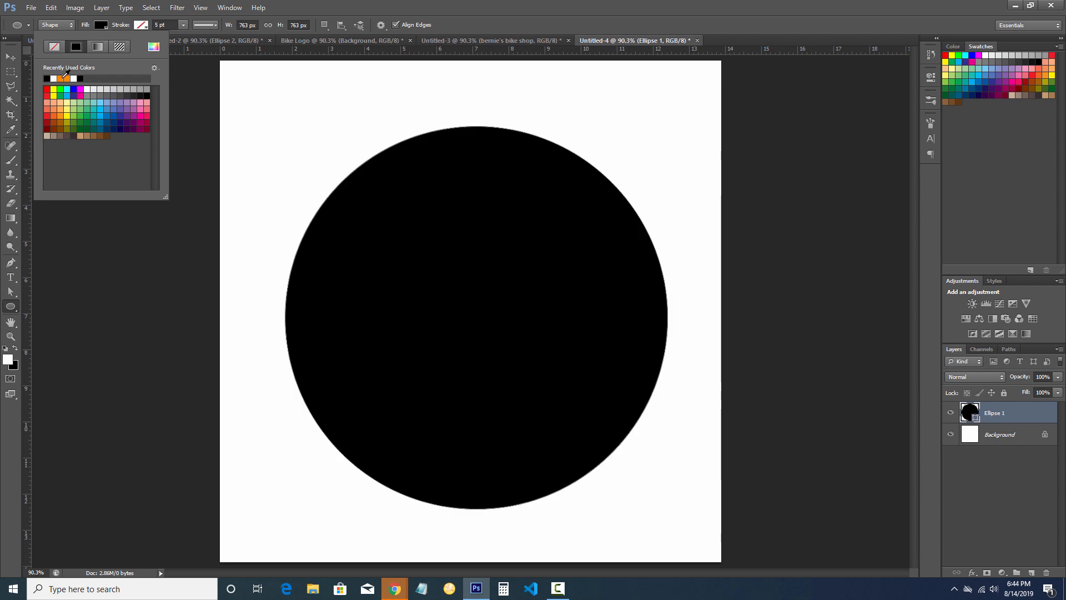
click(378, 5)
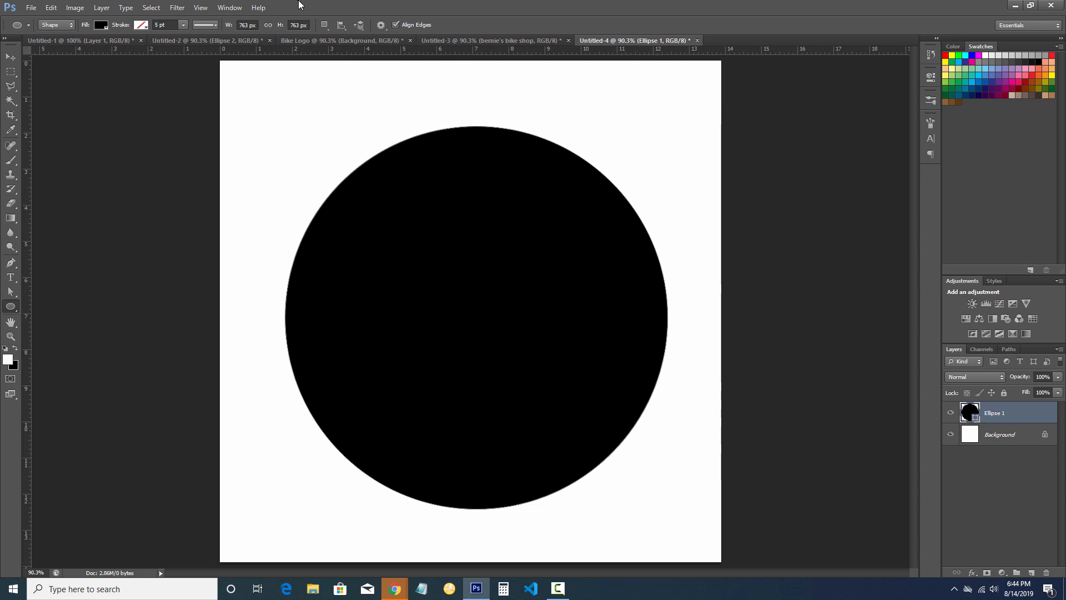
Center the black circle horizontally and vertically on the canvas, then clear the selection
key(ctrl+a)
click(10, 57)
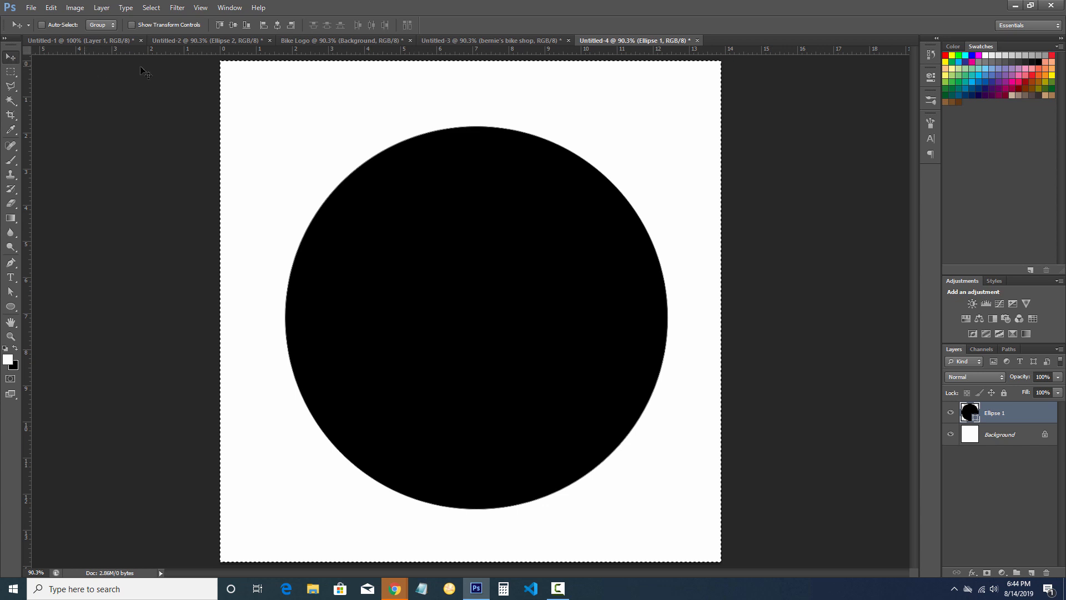
click(276, 24)
click(232, 26)
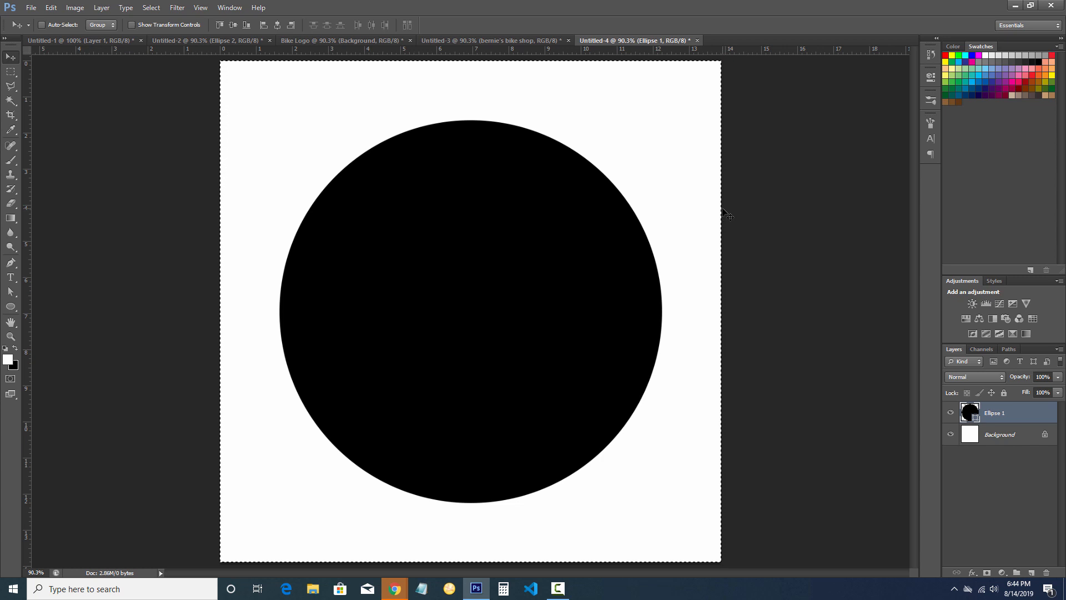
key(ctrl+d)
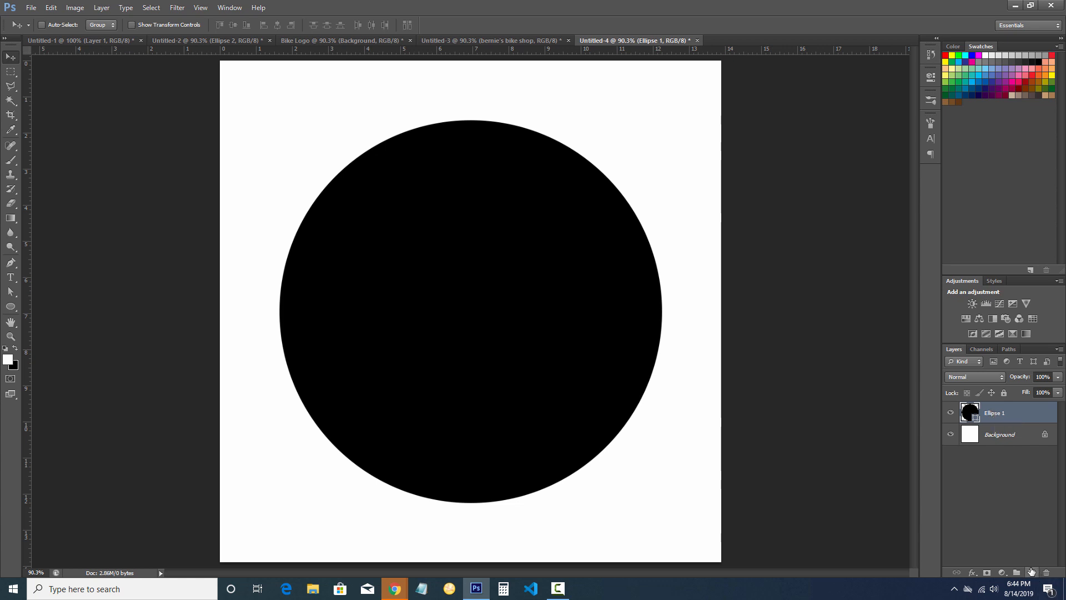
Add a new layer and draw a white circle about 398 px in diameter inside the black circle
click(1031, 572)
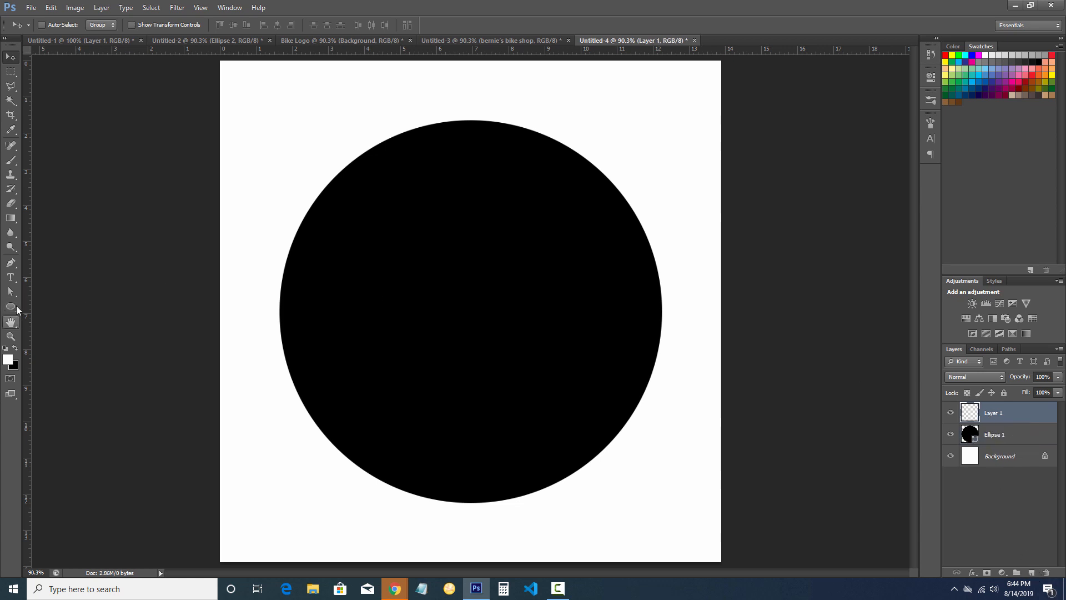
click(13, 307)
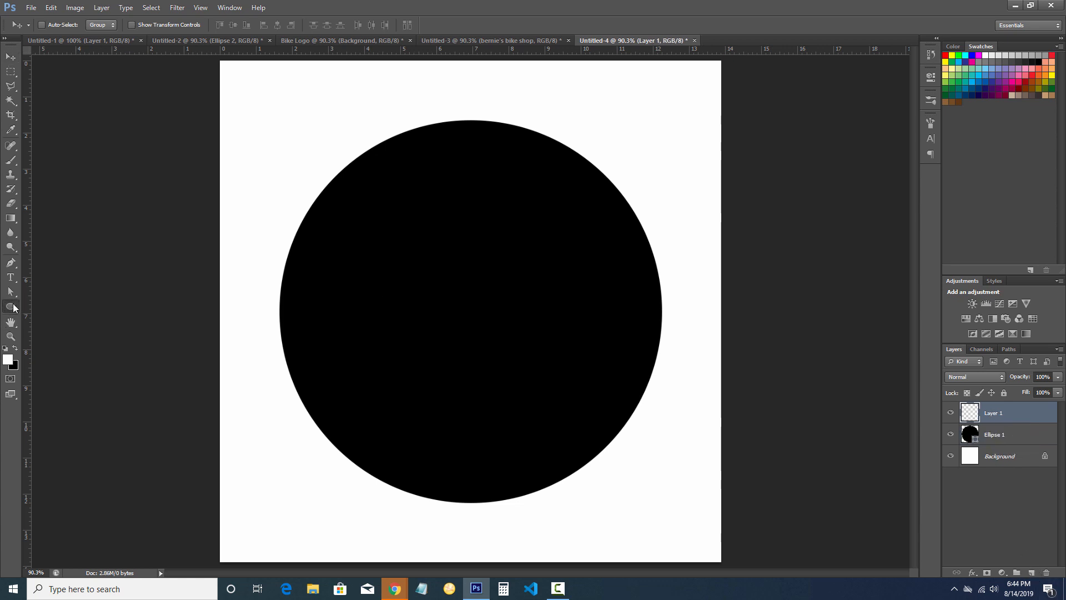
click(15, 349)
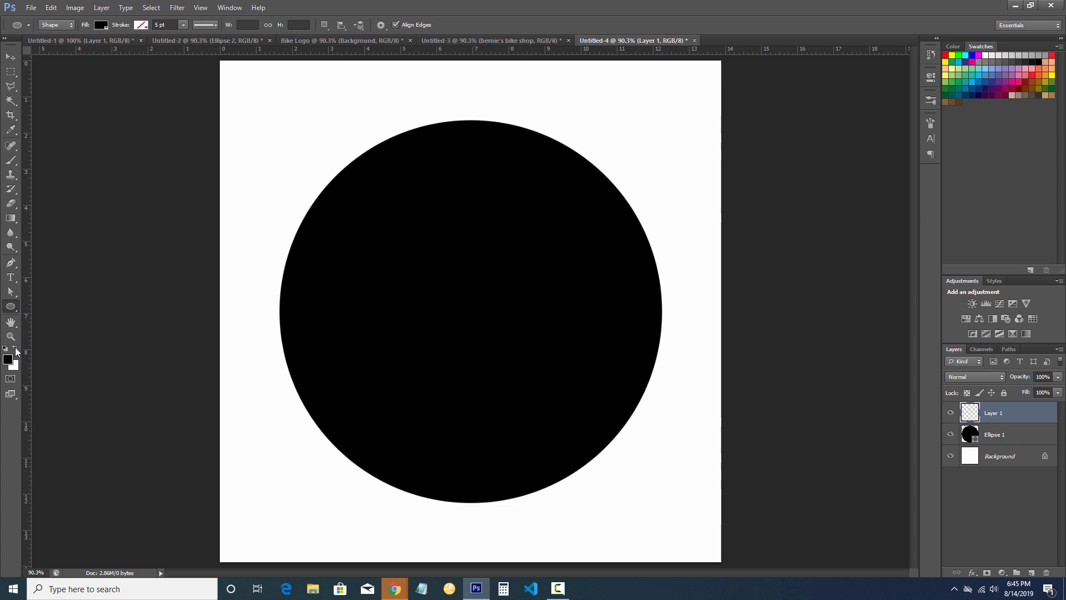
click(15, 349)
drag(392, 226, 591, 427)
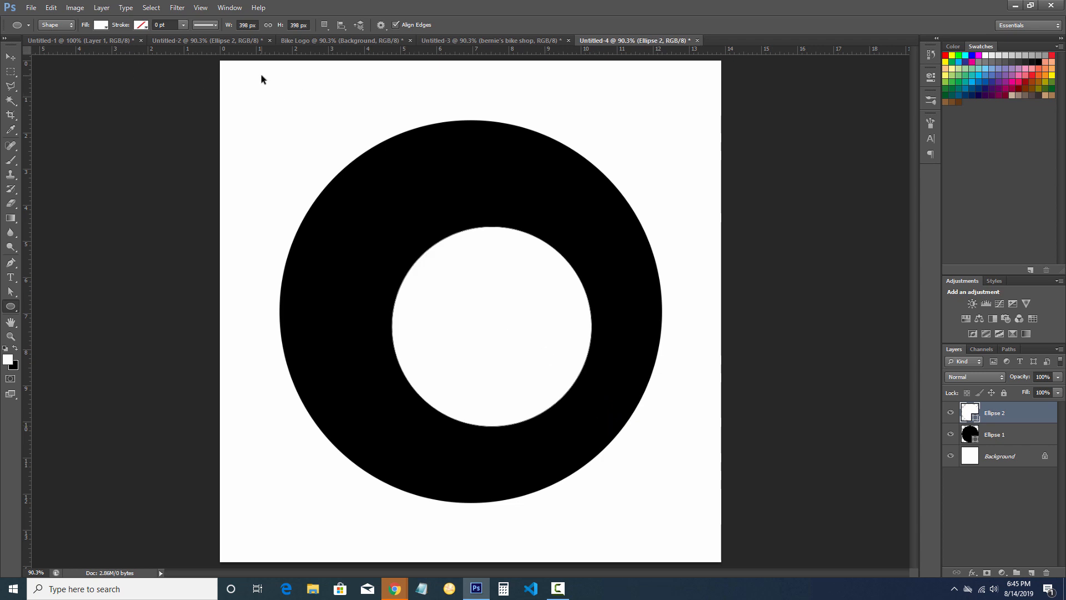
Center the white circle horizontally and vertically on the canvas, then clear the selection
key(ctrl+a)
key(v)
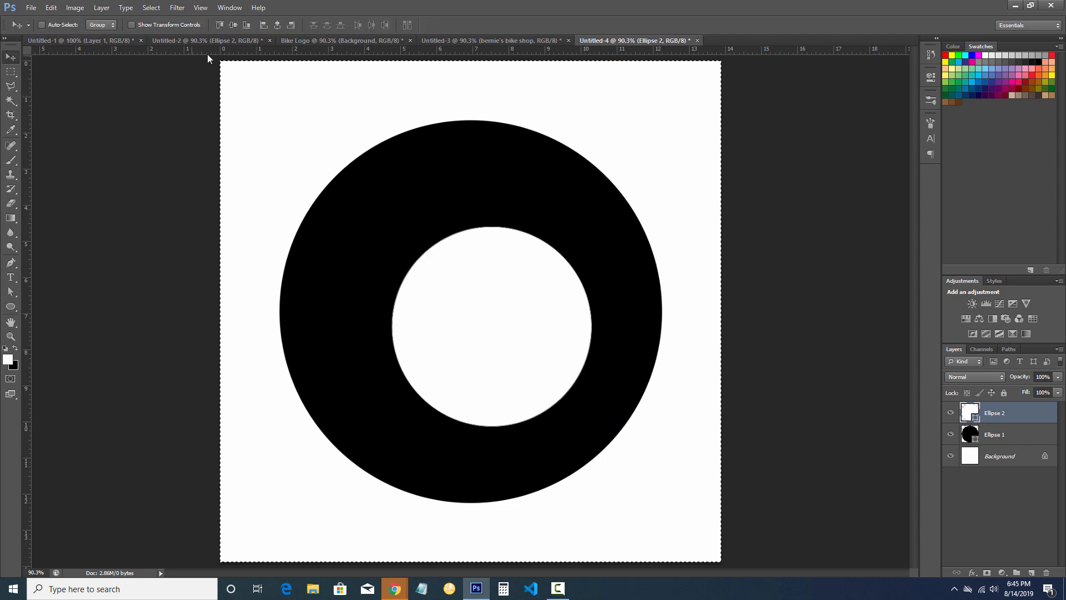
click(276, 28)
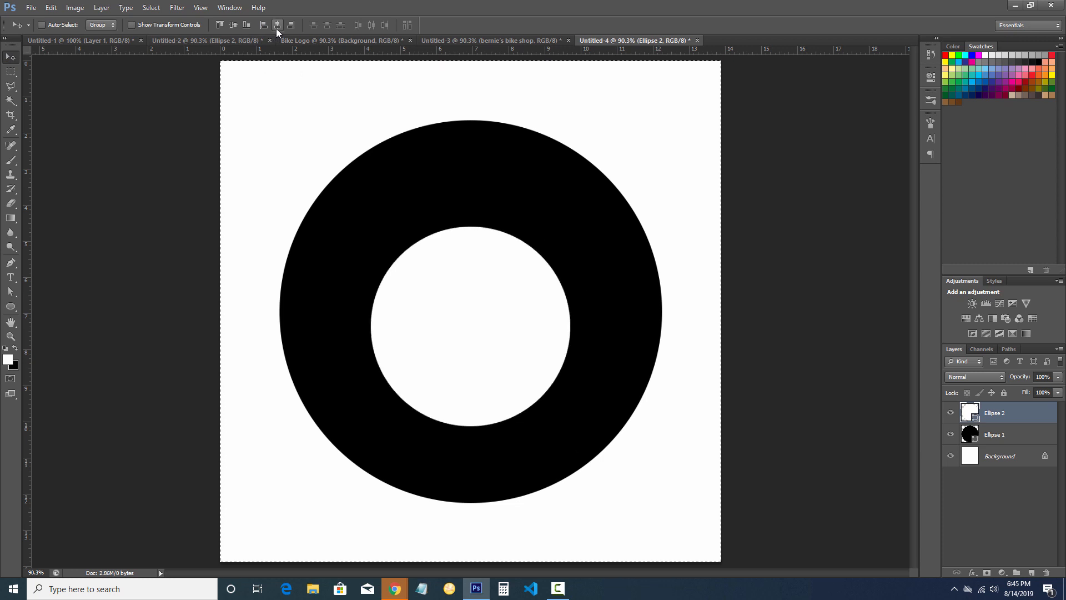
click(233, 25)
key(ctrl+d)
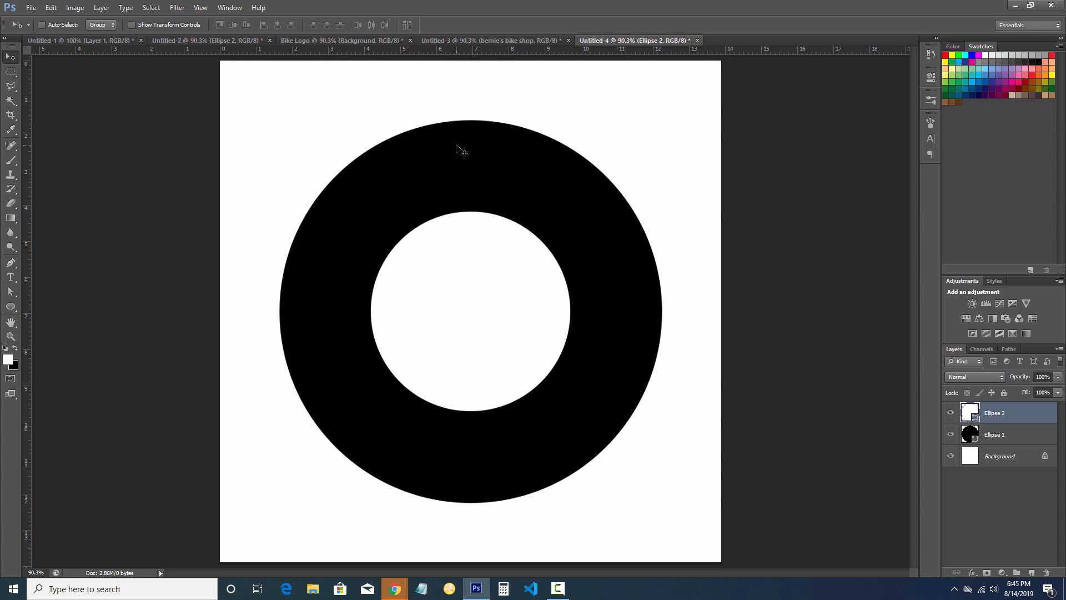
Duplicate the layer of the large black circle
click(1000, 436)
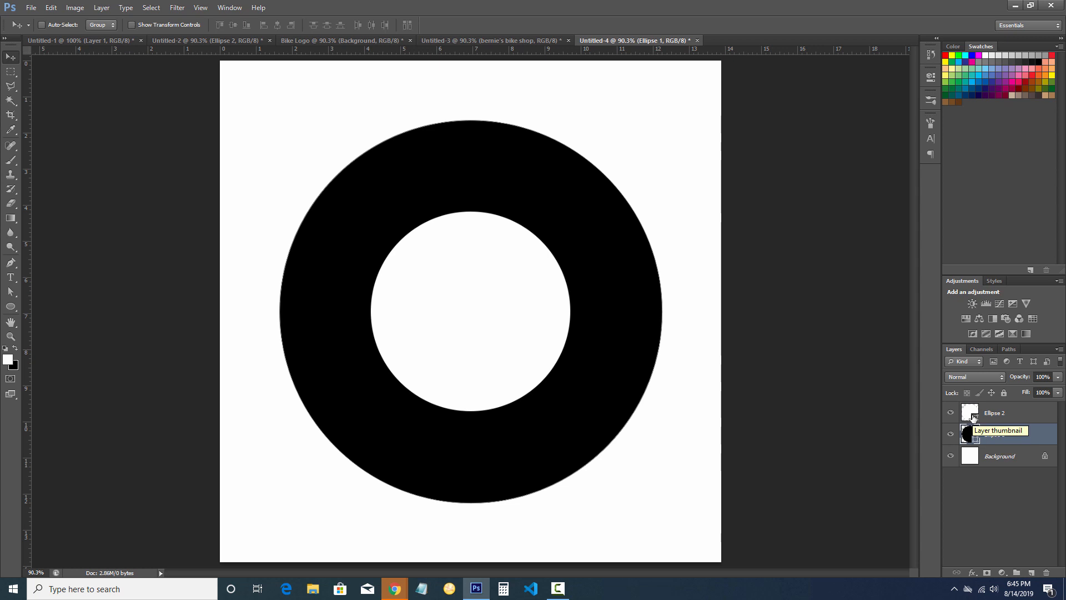
right_click(1002, 438)
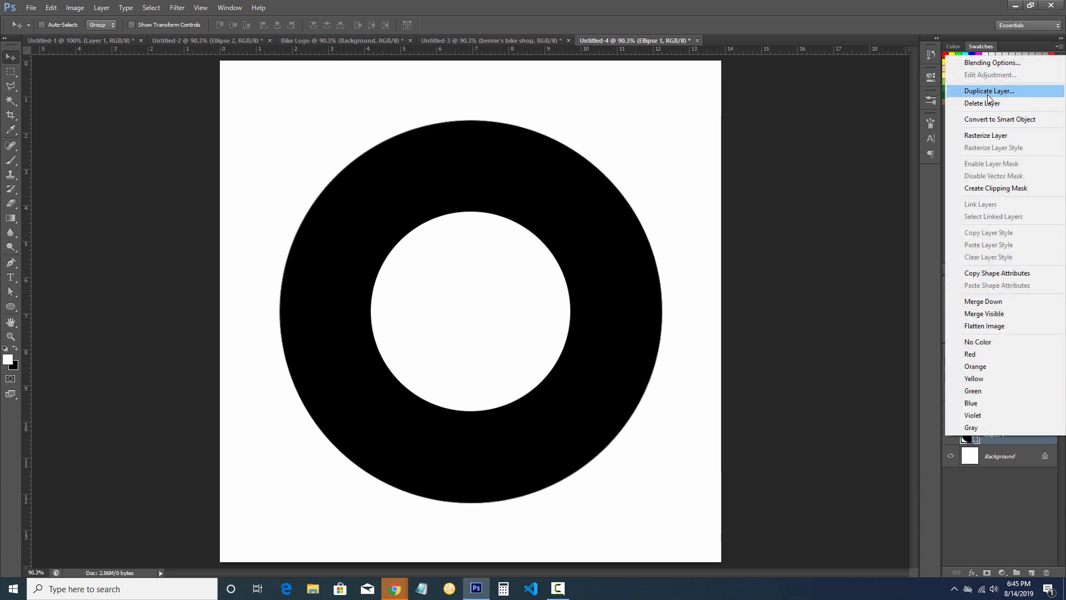
click(917, 3)
key(ctrl+j)
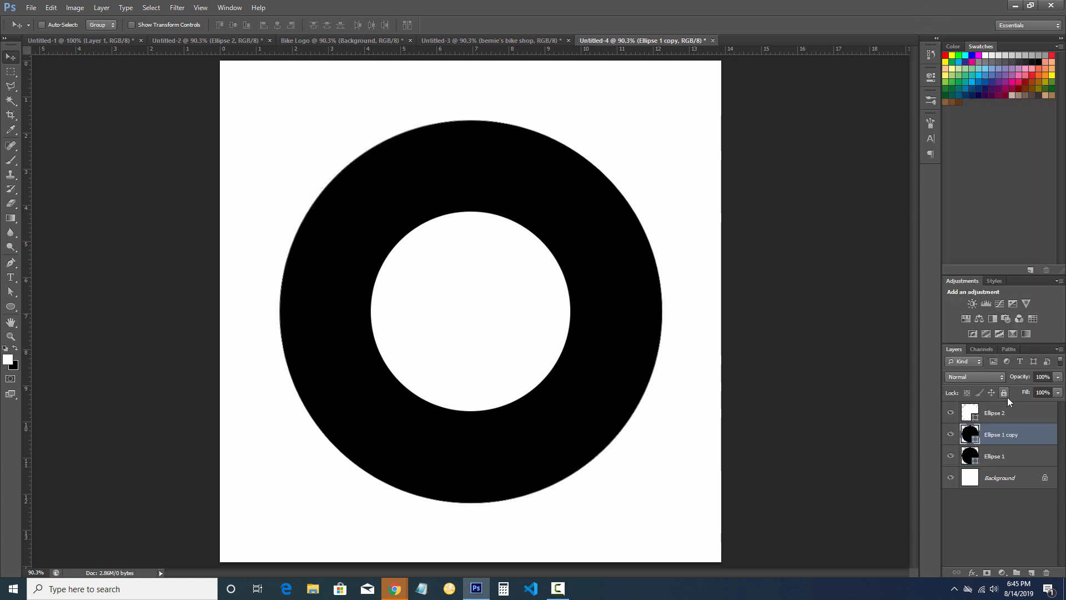
Change the fill of the duplicated large circle to white (ffffff)
double_click(969, 436)
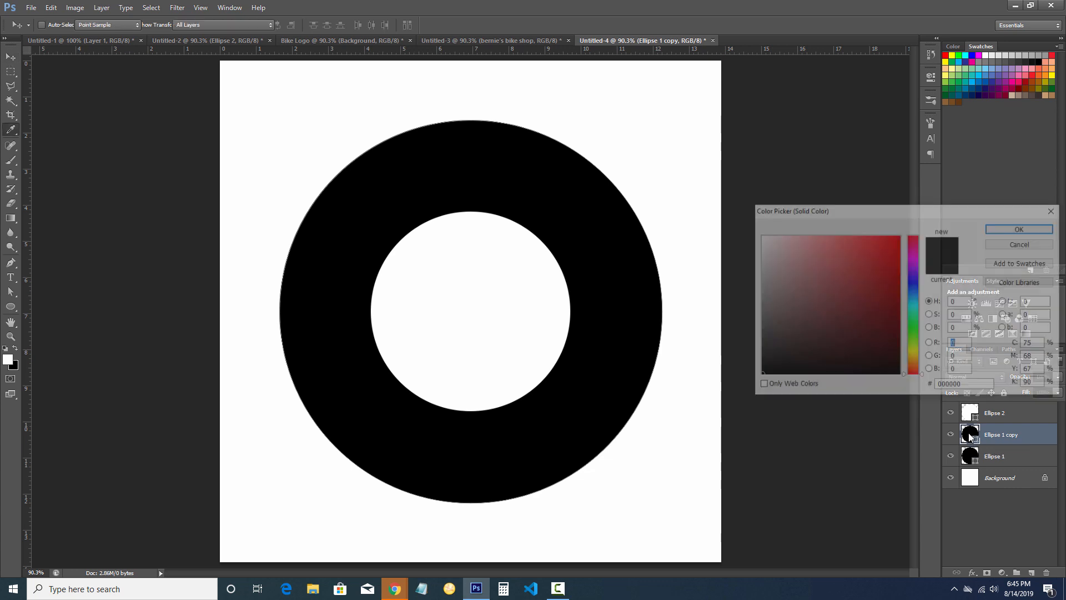
click(567, 157)
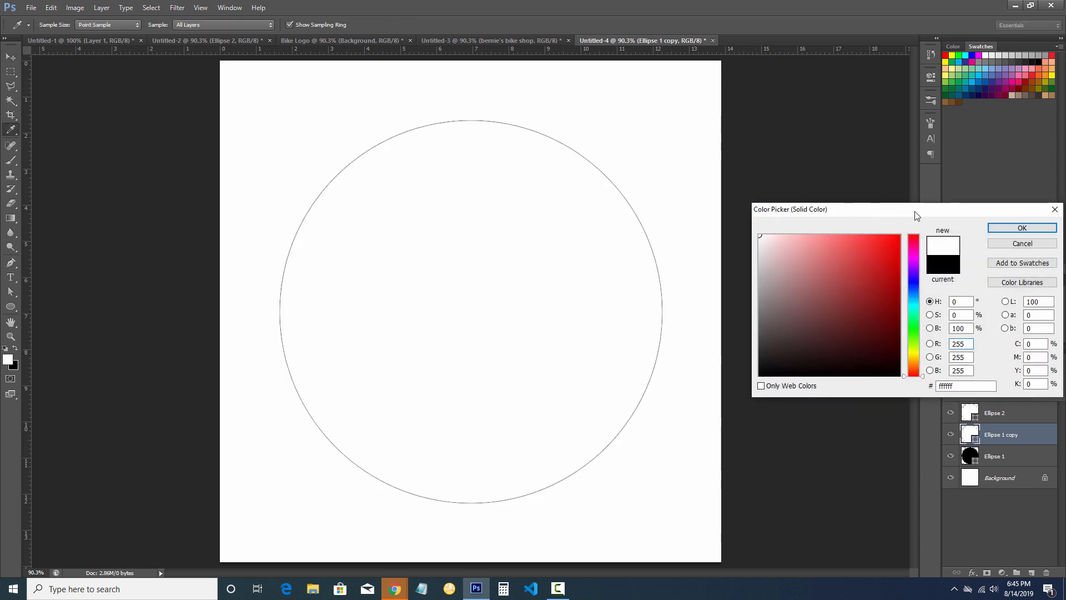
click(990, 228)
Give the duplicated large circle no fill and a black stroke
click(10, 305)
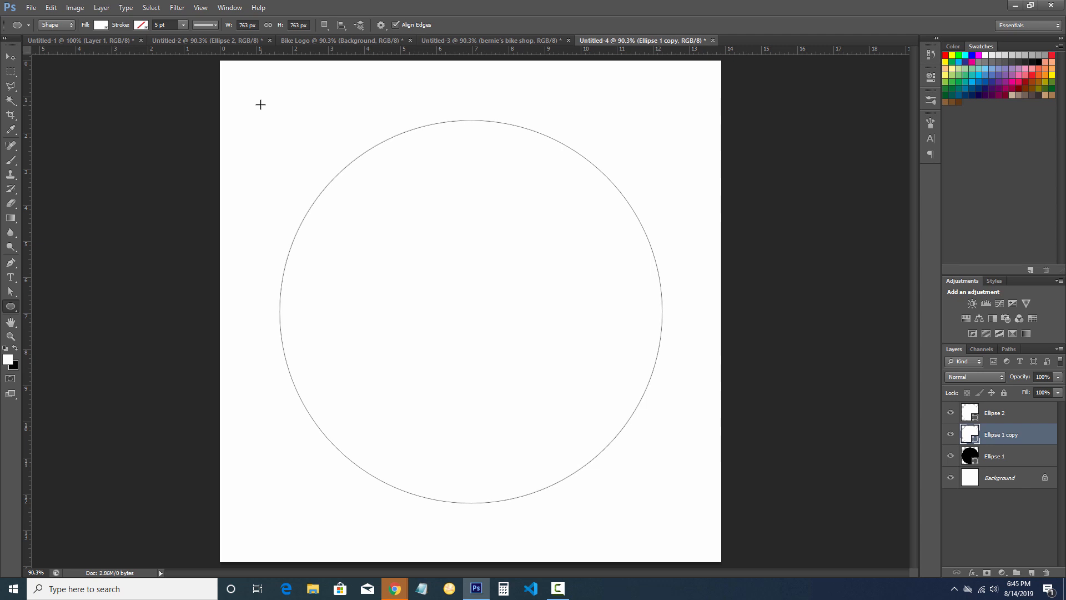
click(101, 26)
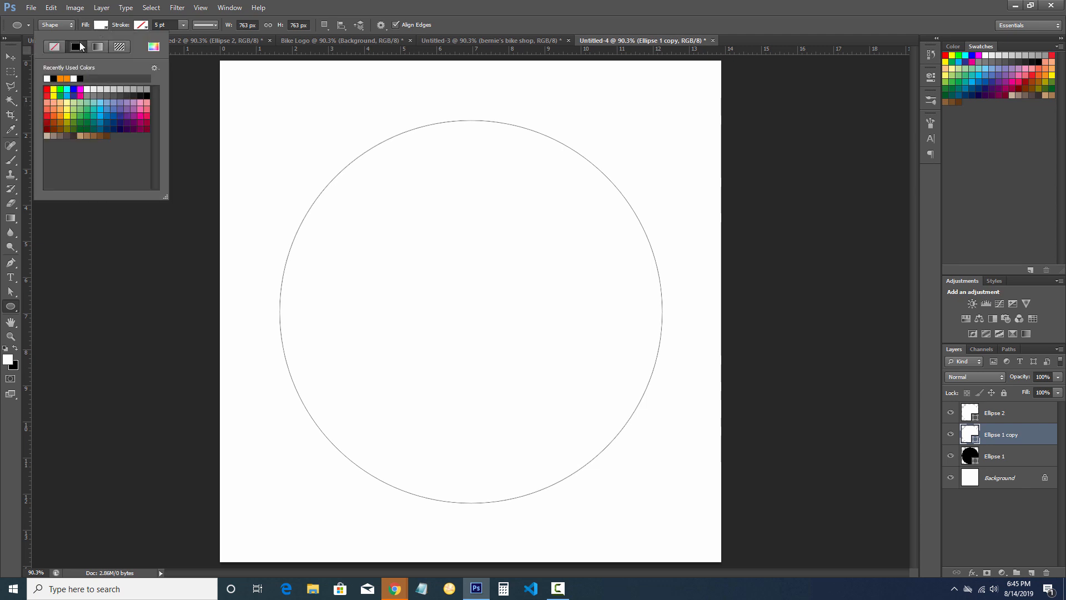
click(54, 46)
click(139, 26)
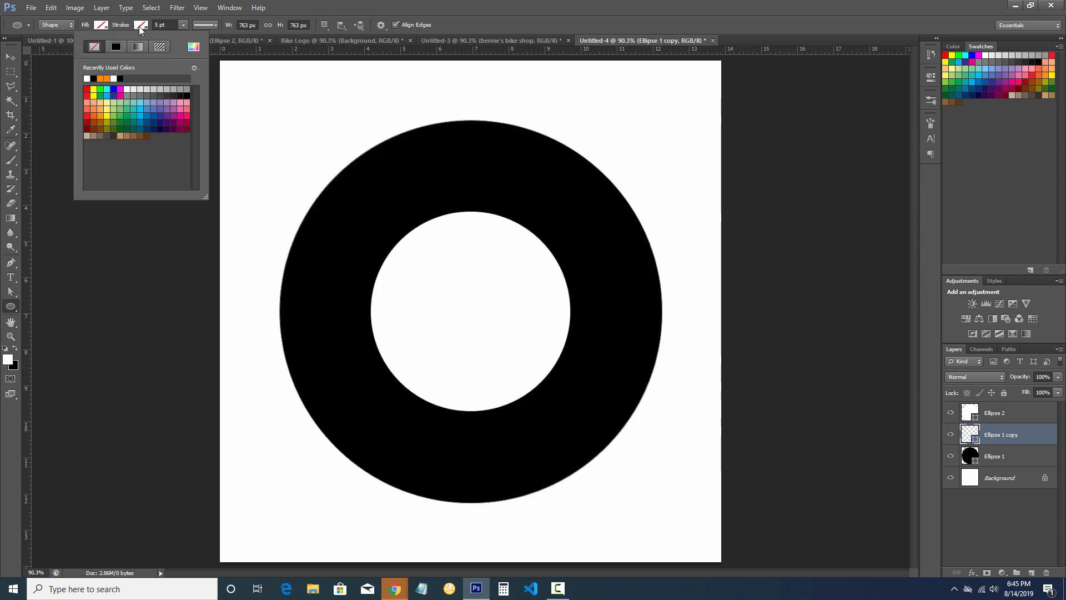
click(93, 78)
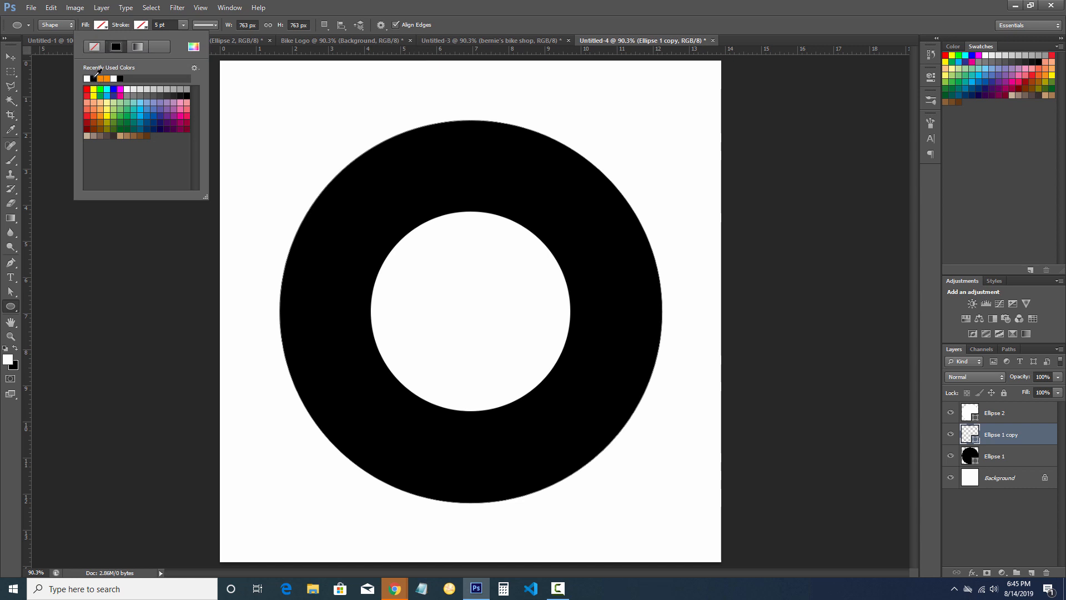
click(340, 5)
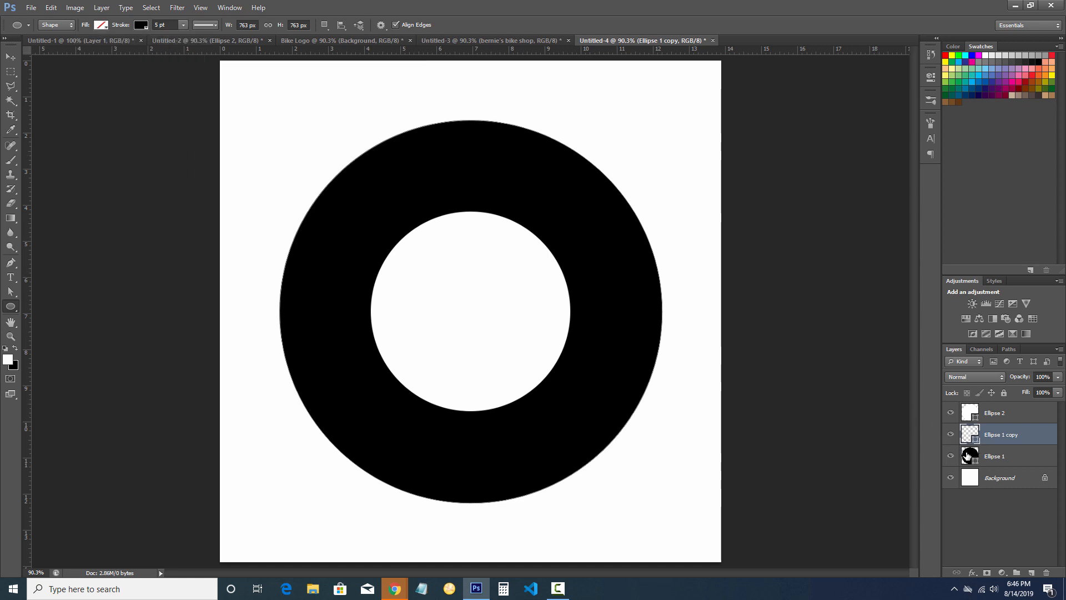
Change the fill color of the original large circle to orange, ff8a00
click(974, 460)
click(966, 439)
click(973, 459)
double_click(973, 458)
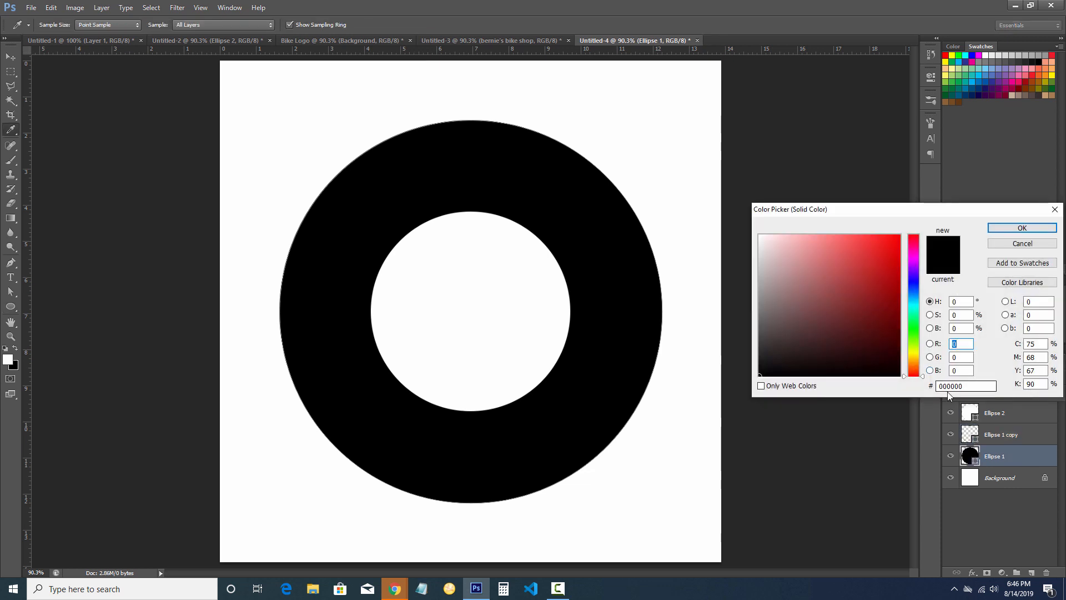
click(944, 387)
text(ff8a00)
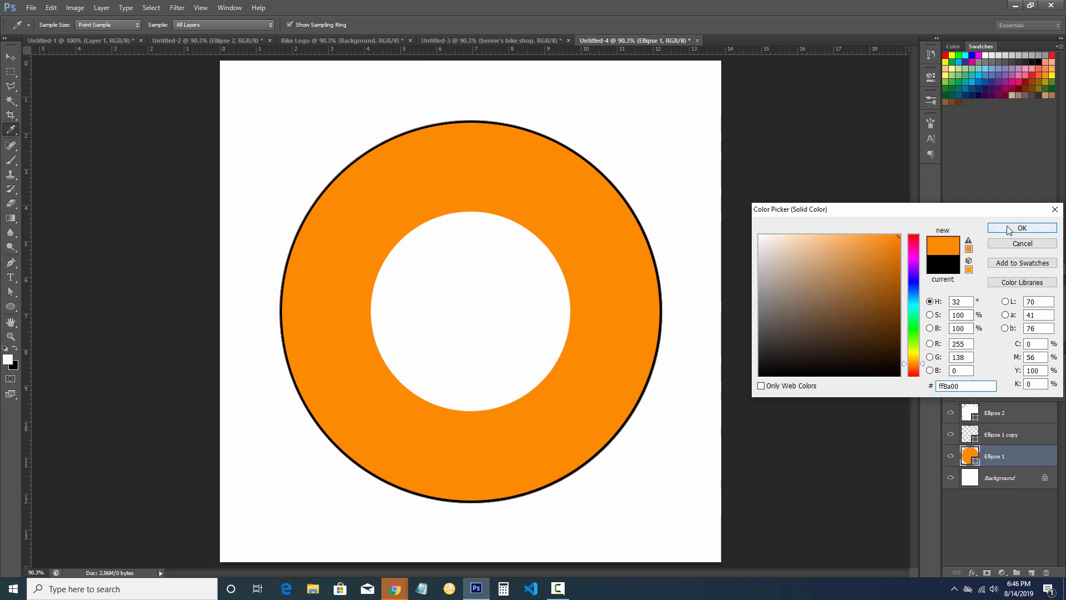
click(1021, 227)
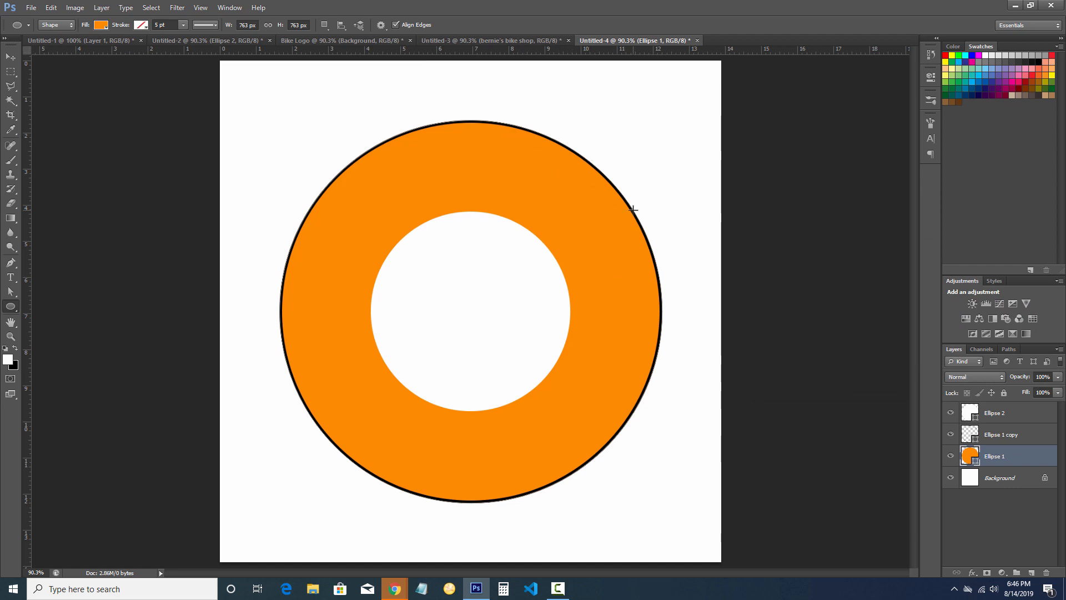
Set the stroke width of the duplicated large circle to 20 pt
click(997, 440)
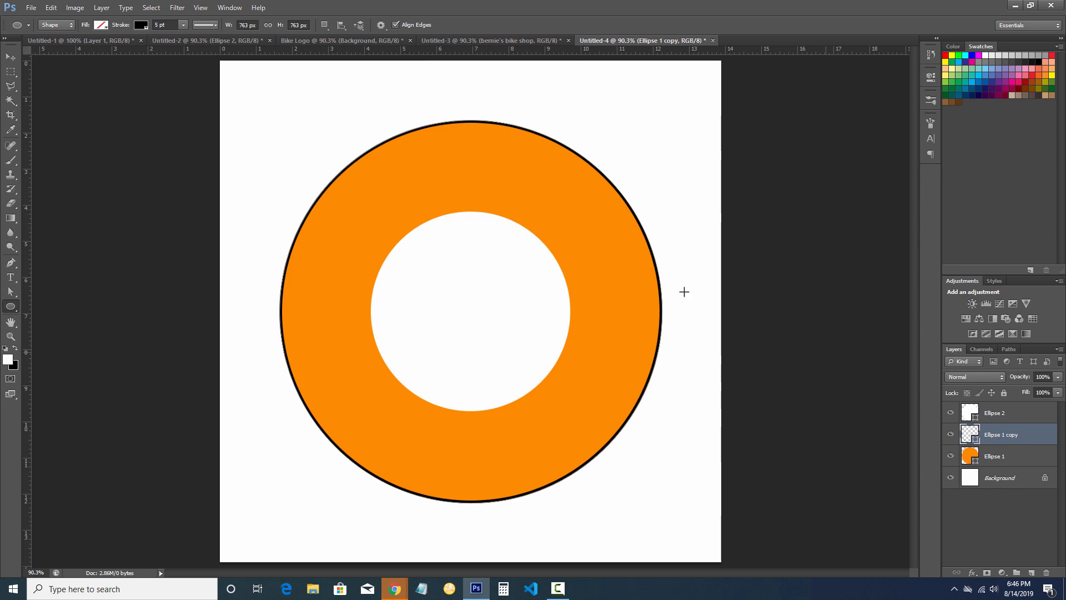
click(158, 25)
text(20)
key(Return)
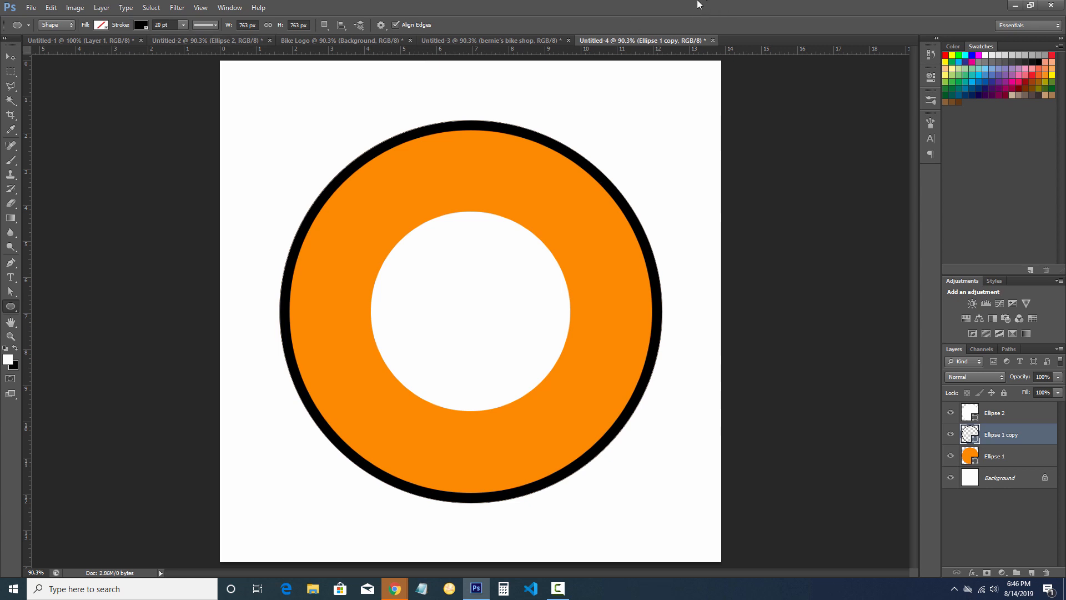
Check the black outline layer and the inner white circle layer by hiding and showing each one
click(951, 434)
click(954, 435)
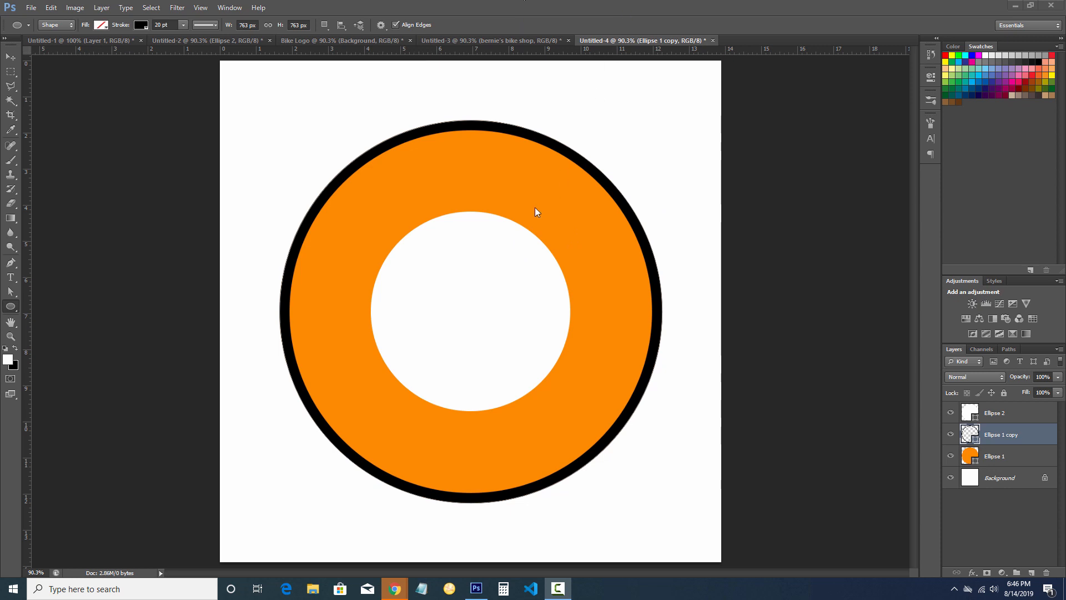
click(675, 10)
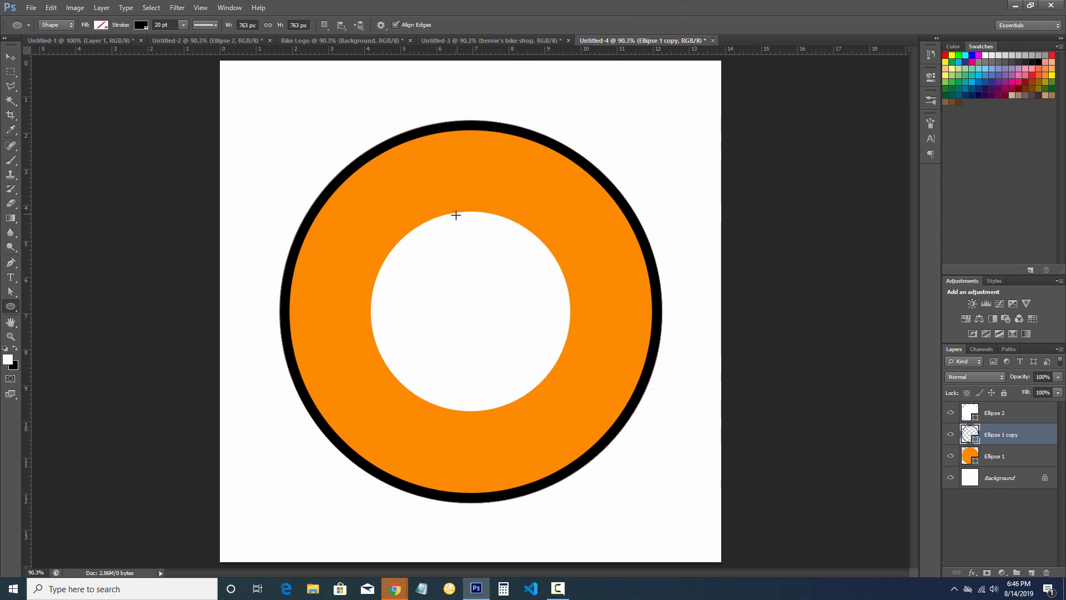
click(992, 417)
click(951, 414)
click(952, 414)
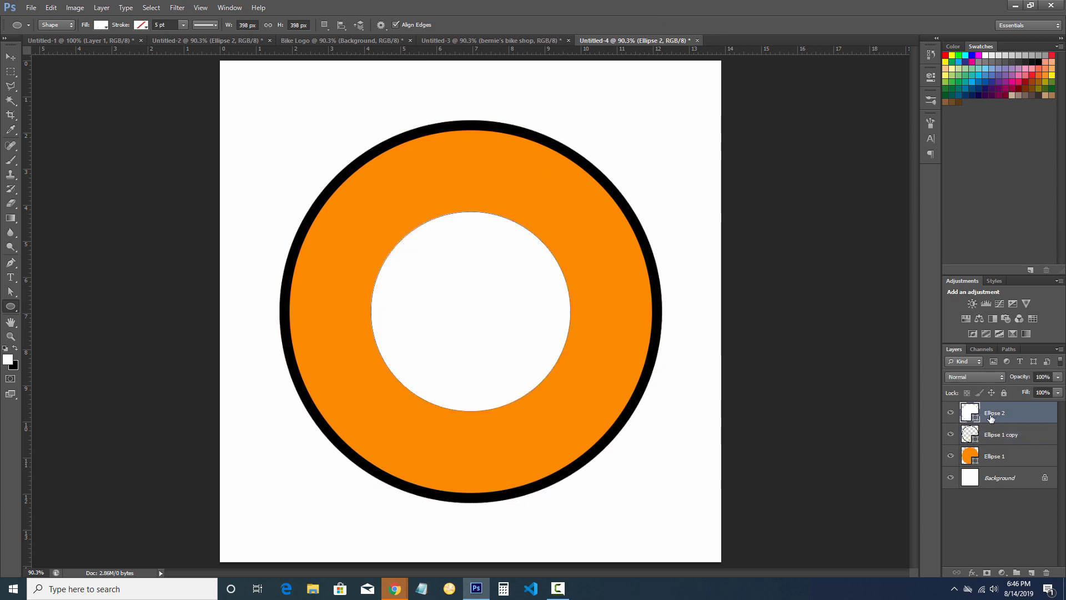
Duplicate the inner white circle and scale the copy proportionally to 105% about its center
key(ctrl+j)
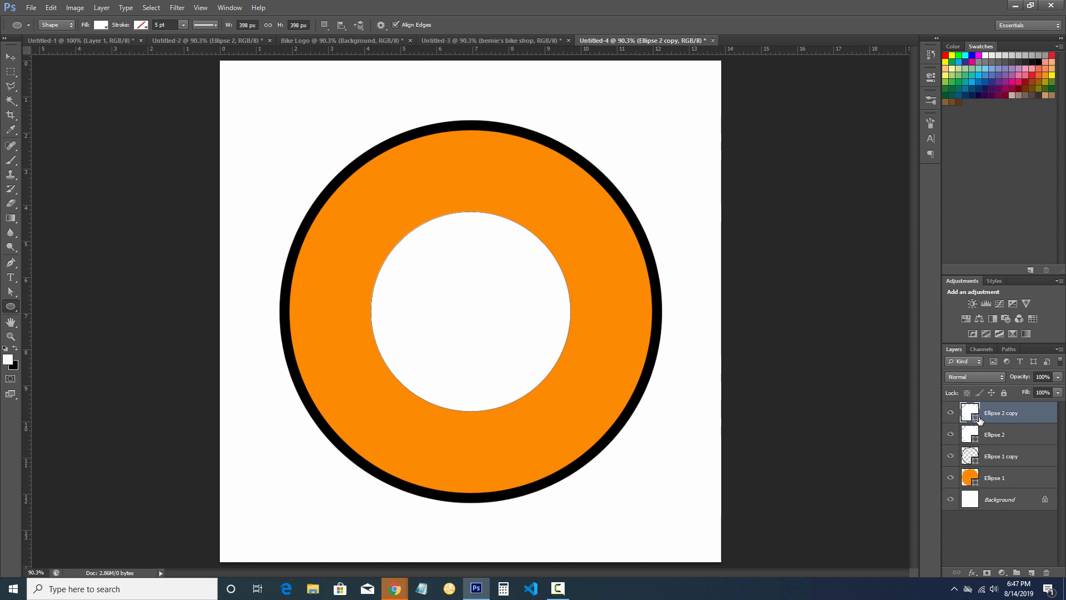
key(ctrl+t)
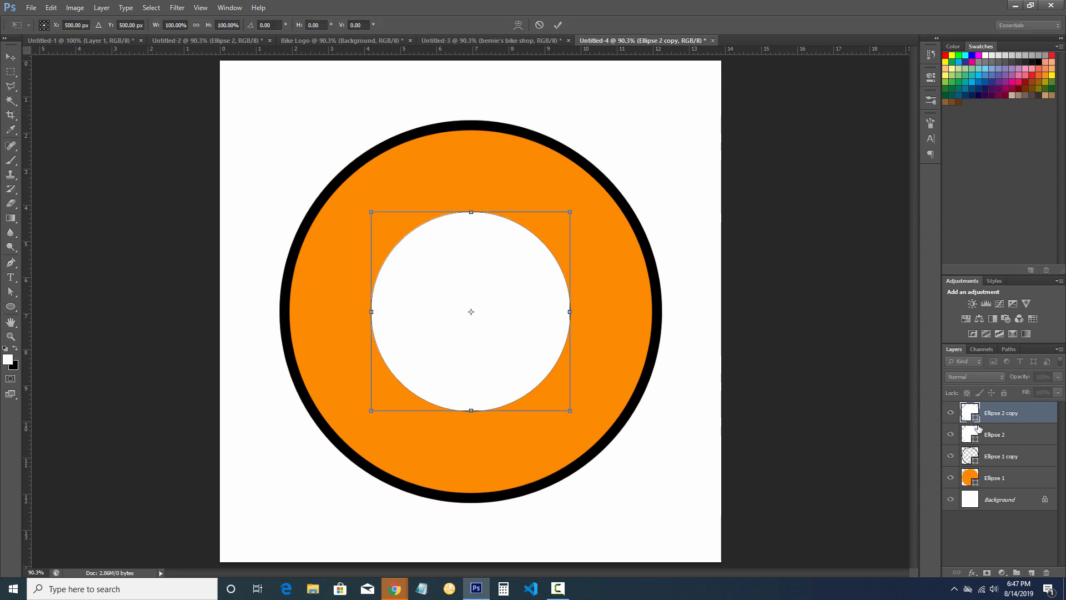
click(196, 27)
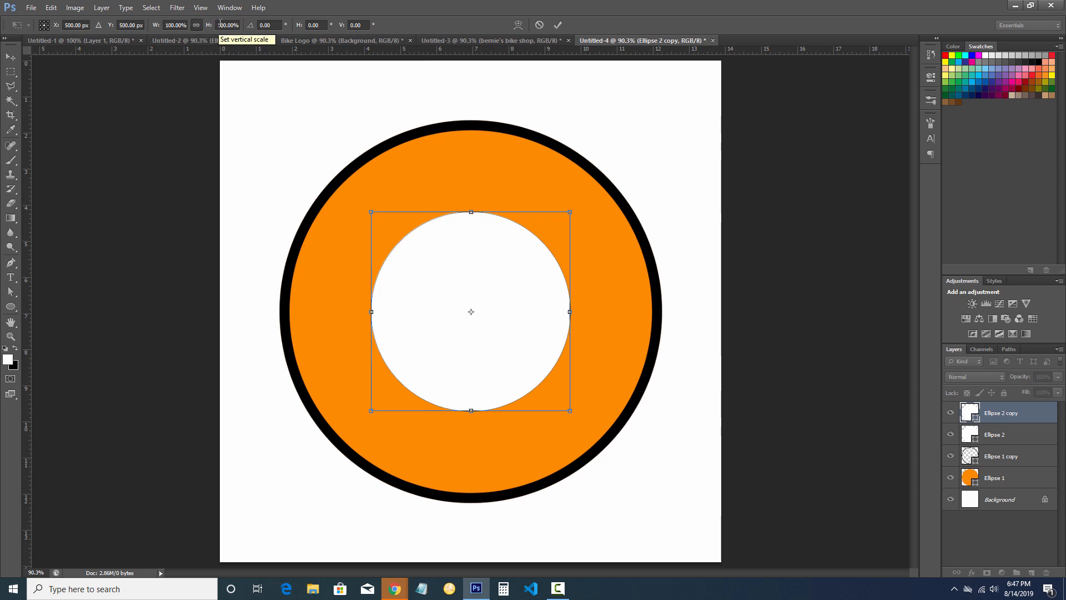
click(220, 24)
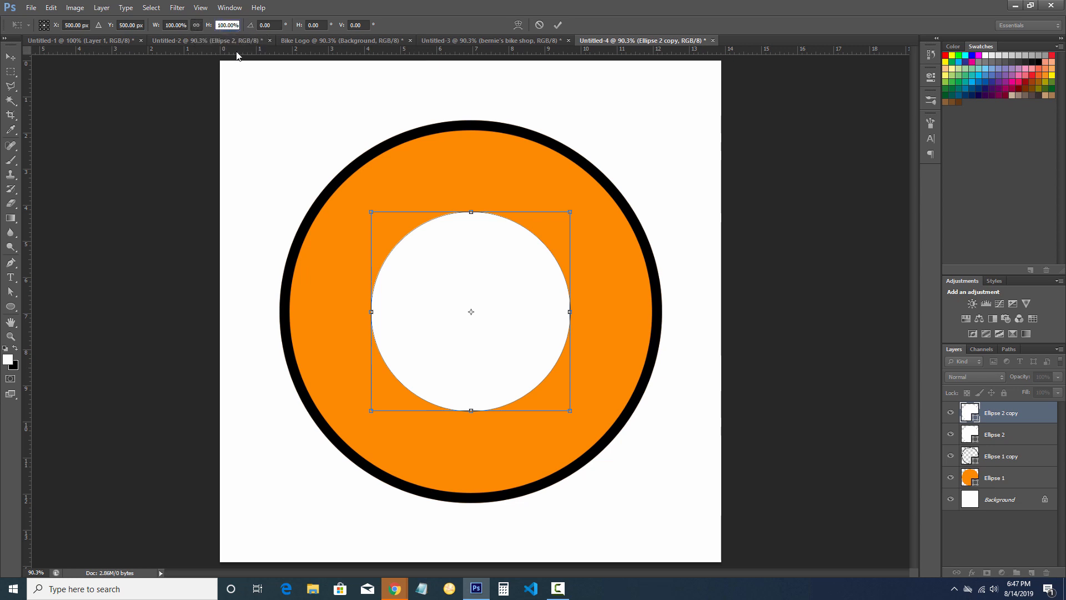
key(Up)
key(Up)
key(Up)
key(Up)
key(Up)
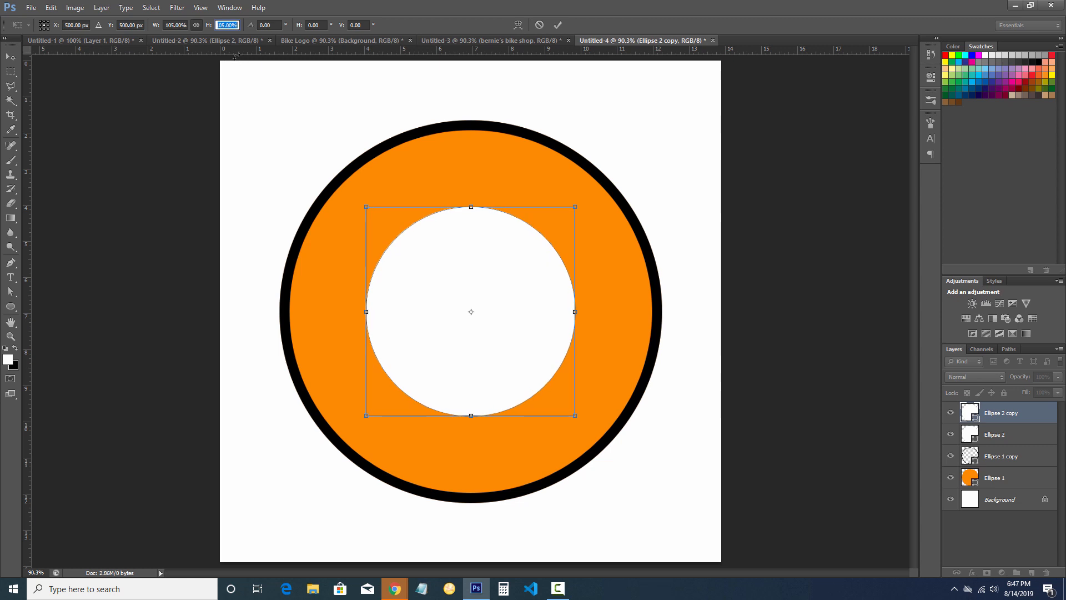
click(556, 25)
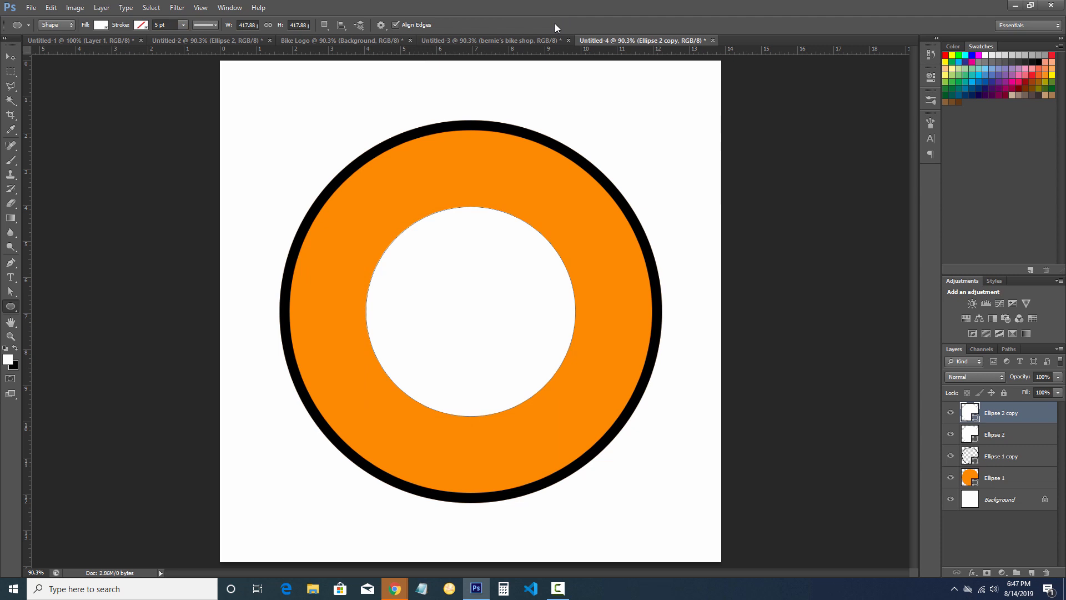
Give the enlarged copy of the inner circle no fill and a black stroke
click(100, 26)
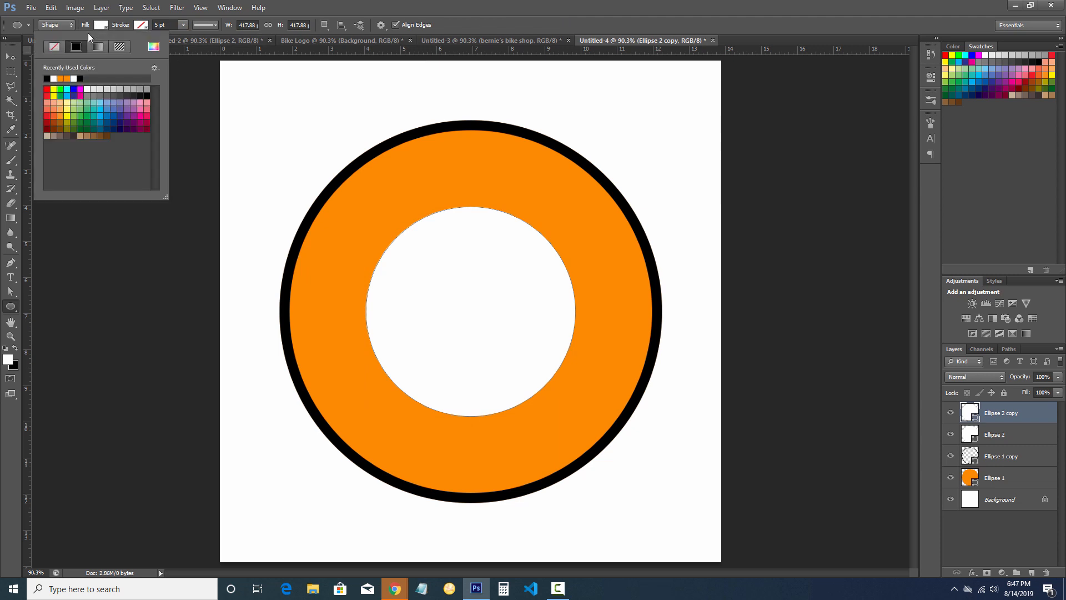
click(54, 49)
click(141, 25)
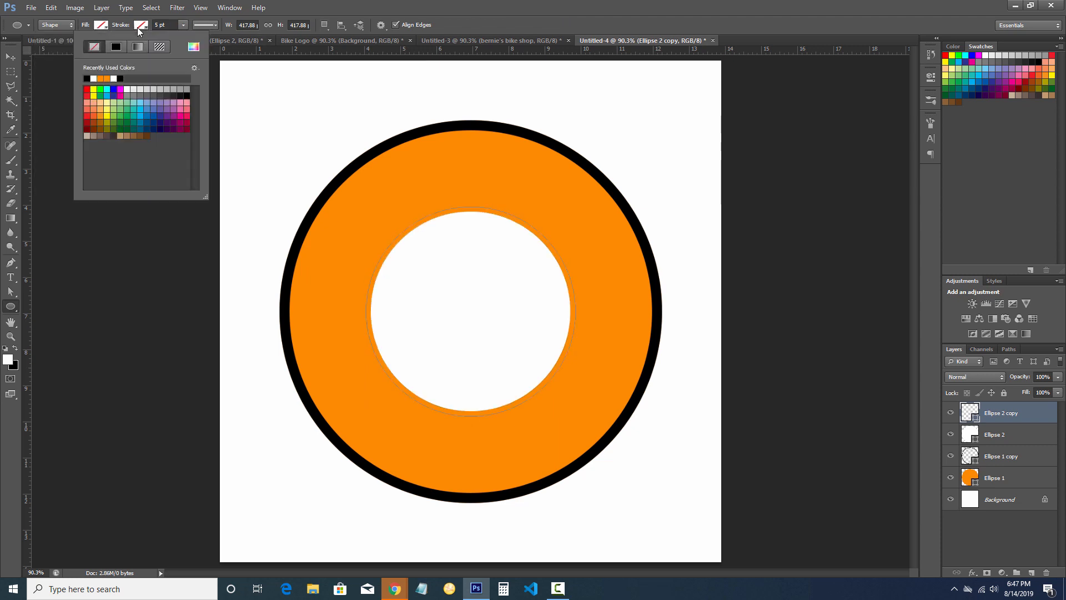
click(87, 77)
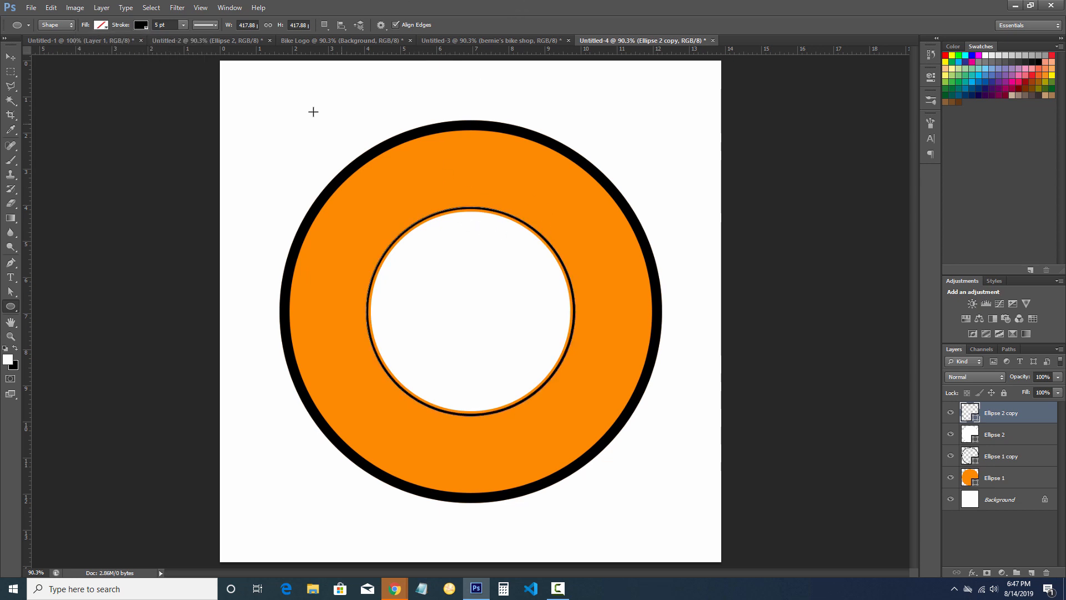
Set the stroke width of the inner black ring to 10 pt
click(158, 25)
text(8)
key(Return)
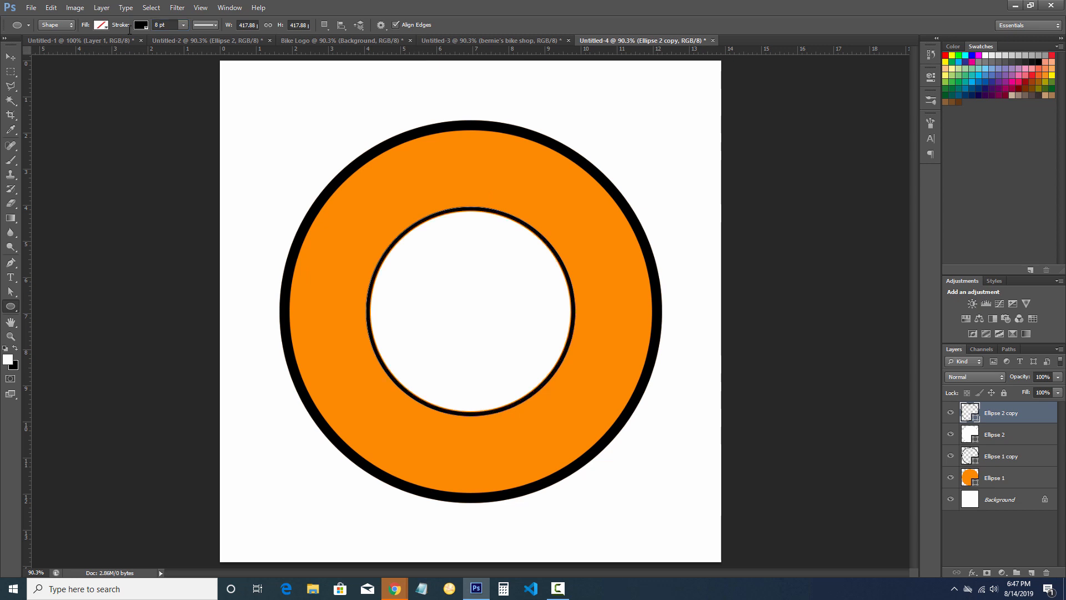
click(159, 25)
text(10)
key(Return)
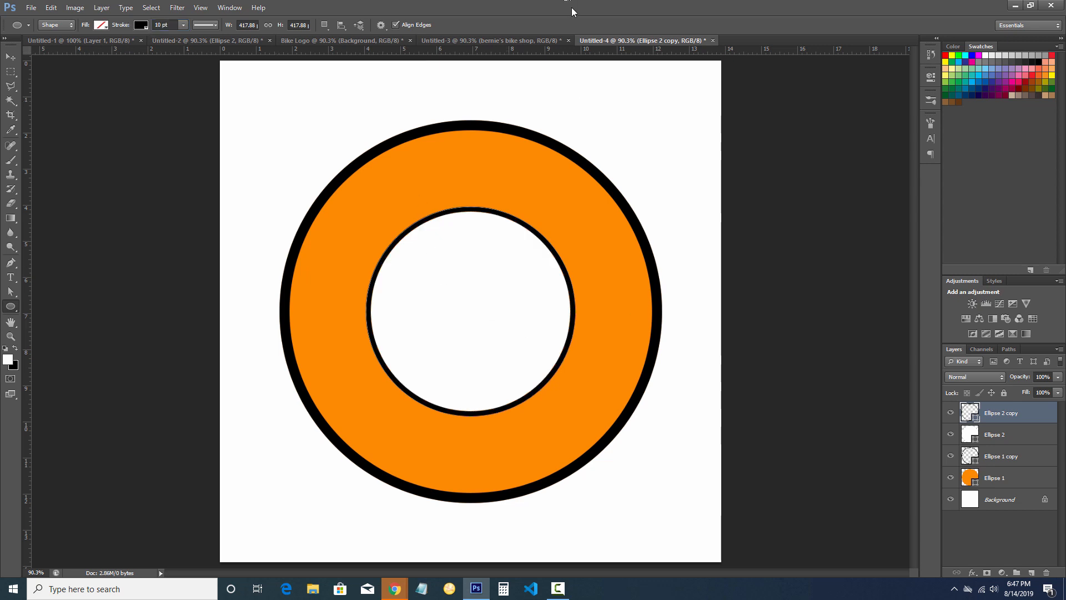
Compare the badge with the finished bike shop logo in Untitled-3, and check the inner black ring by hiding and showing it
click(999, 436)
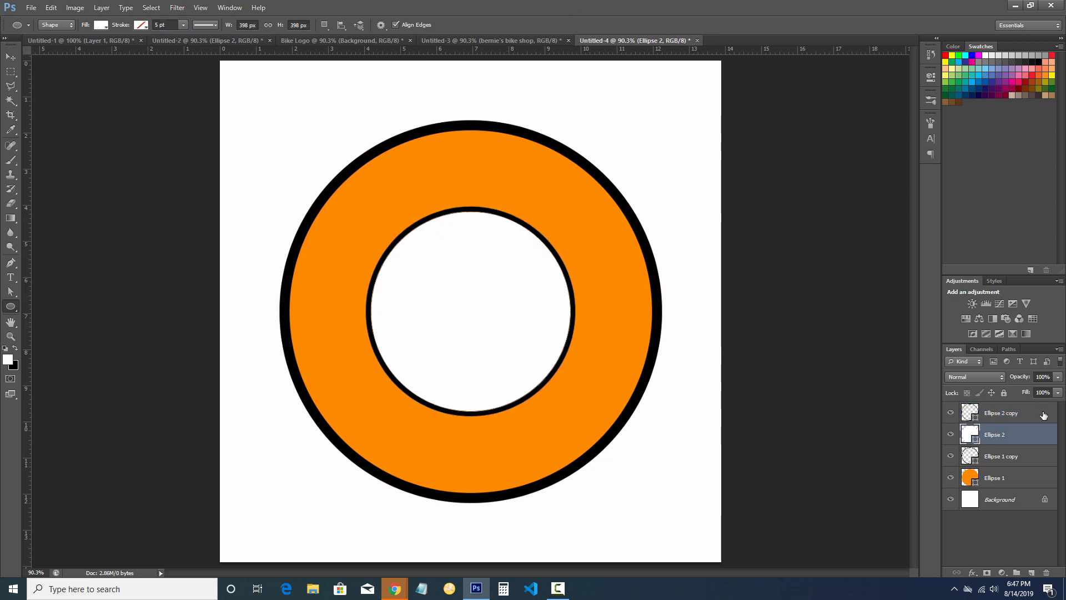
click(467, 40)
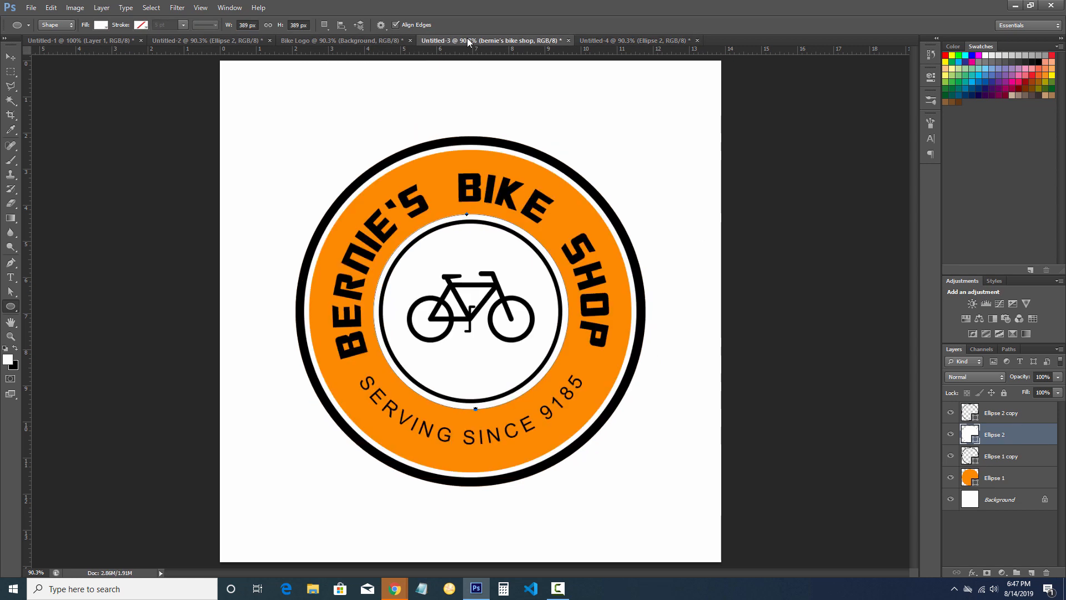
click(610, 44)
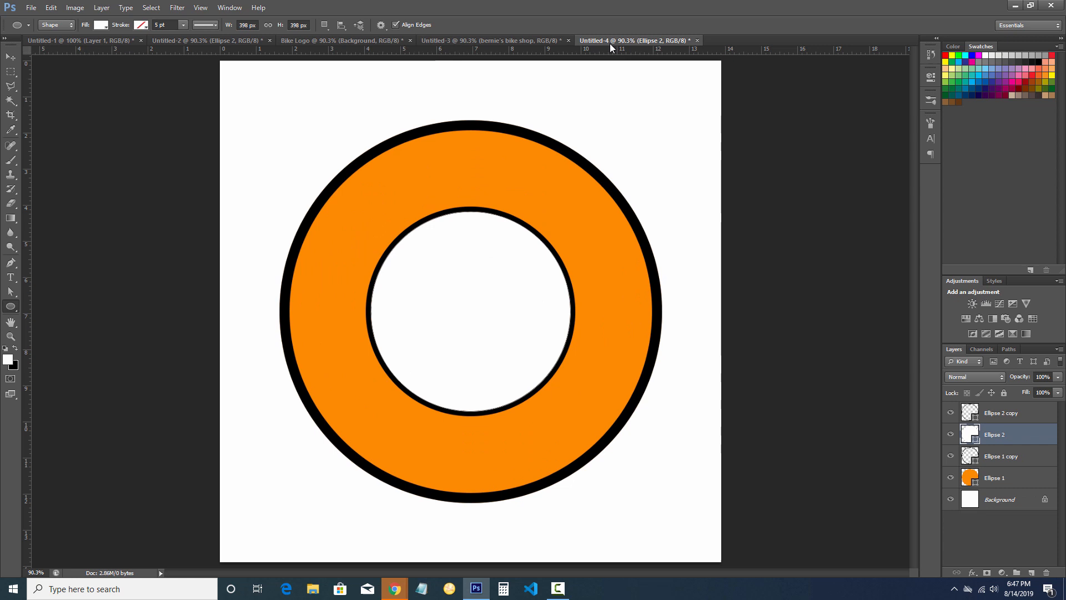
click(538, 42)
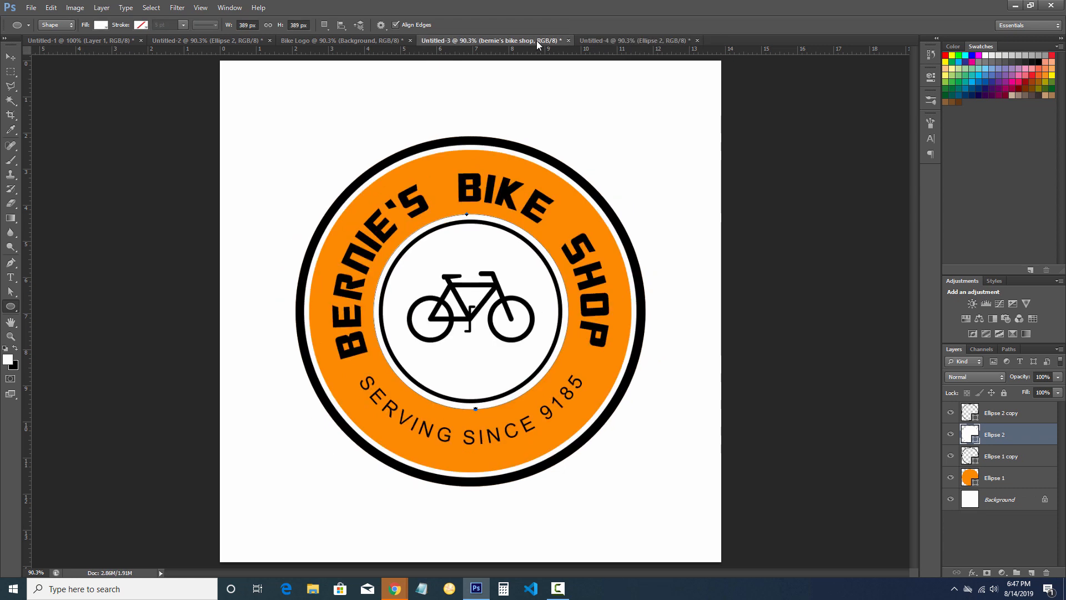
click(613, 44)
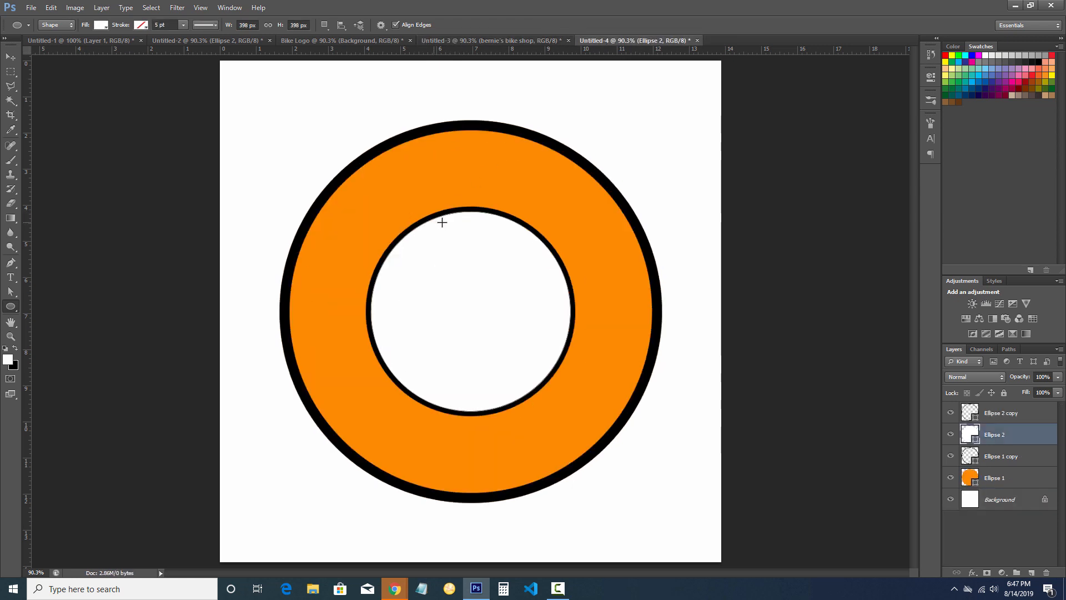
click(949, 412)
click(950, 413)
Duplicate the inner black ring, Ellipse 2 copy, and scale the duplicate proportionally to 108%
click(1024, 421)
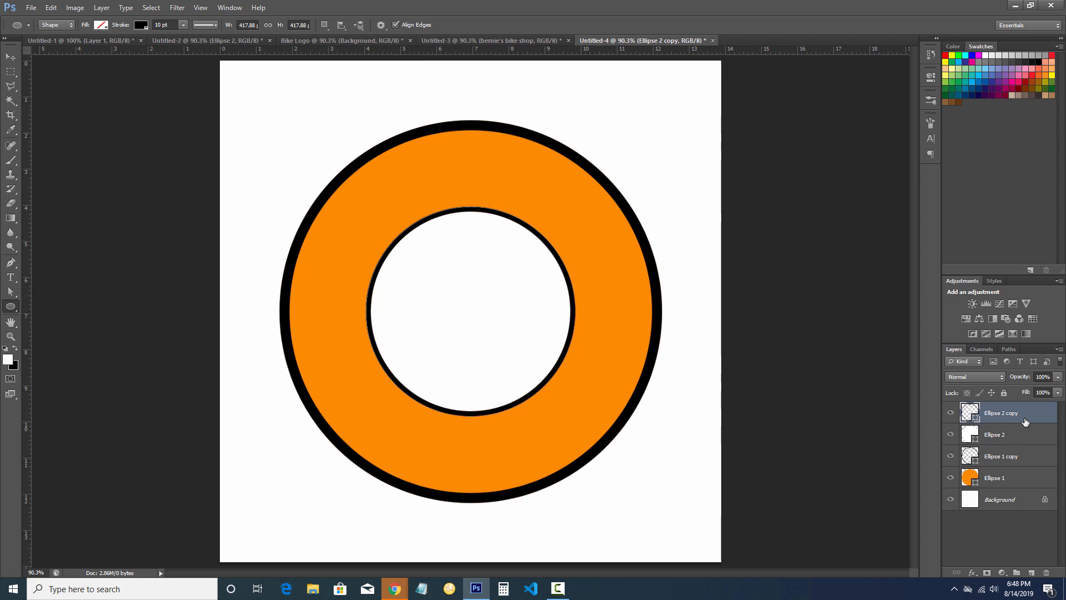
key(ctrl+j)
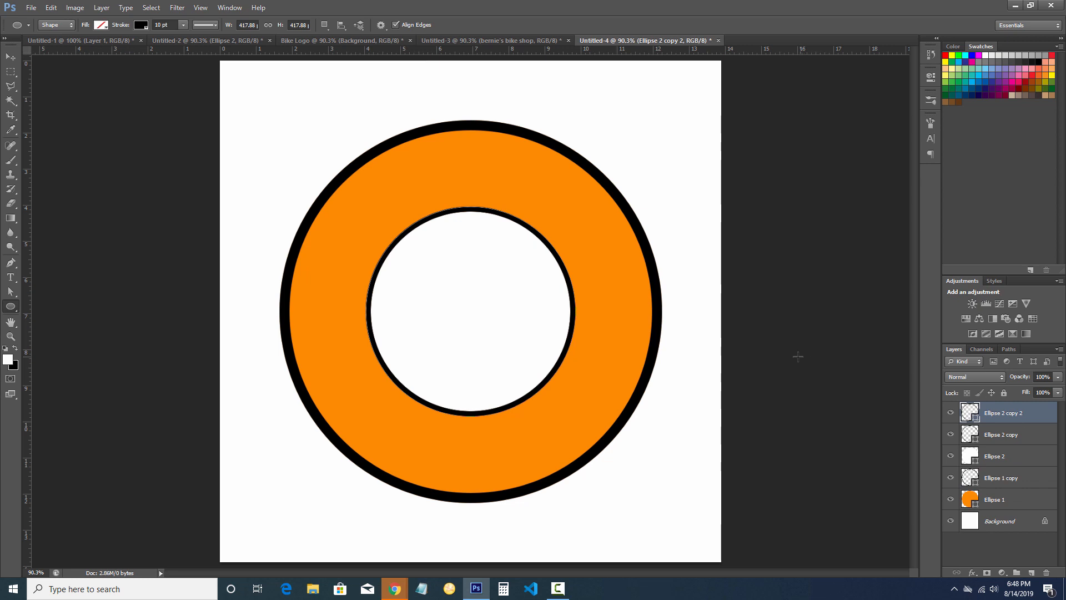
key(ctrl+t)
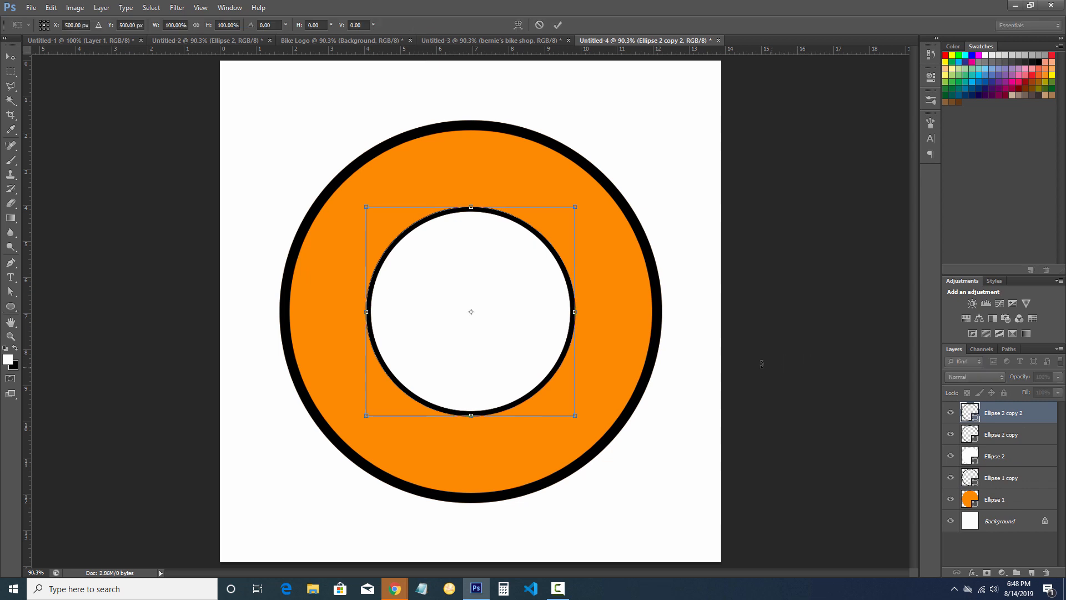
click(196, 25)
click(222, 25)
key(Up)
key(Up)
key(Up)
key(Up)
key(Up)
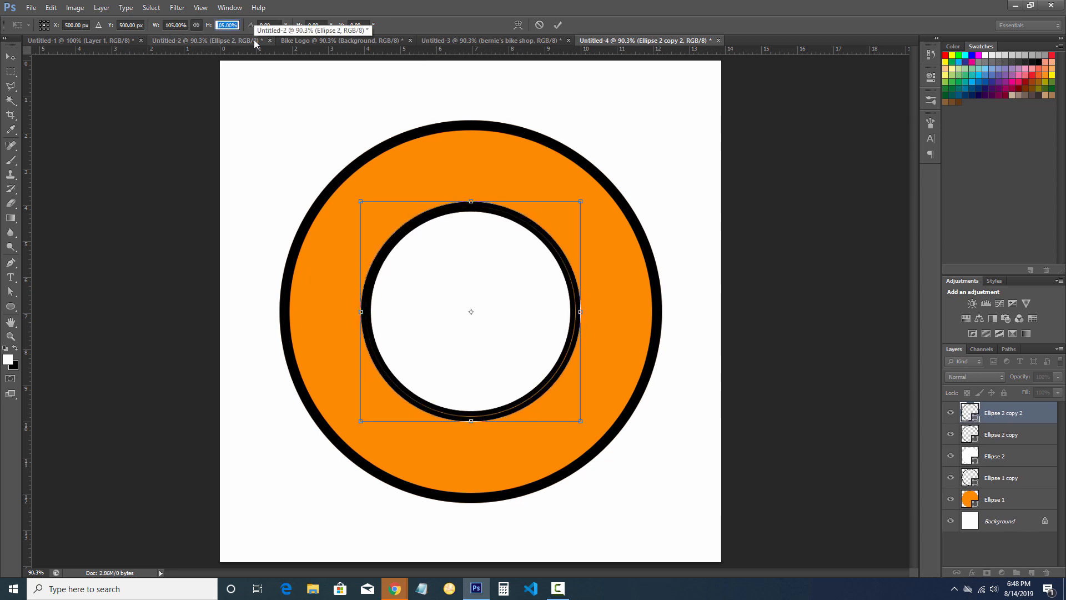
key(Up)
key(Up)
key(Up)
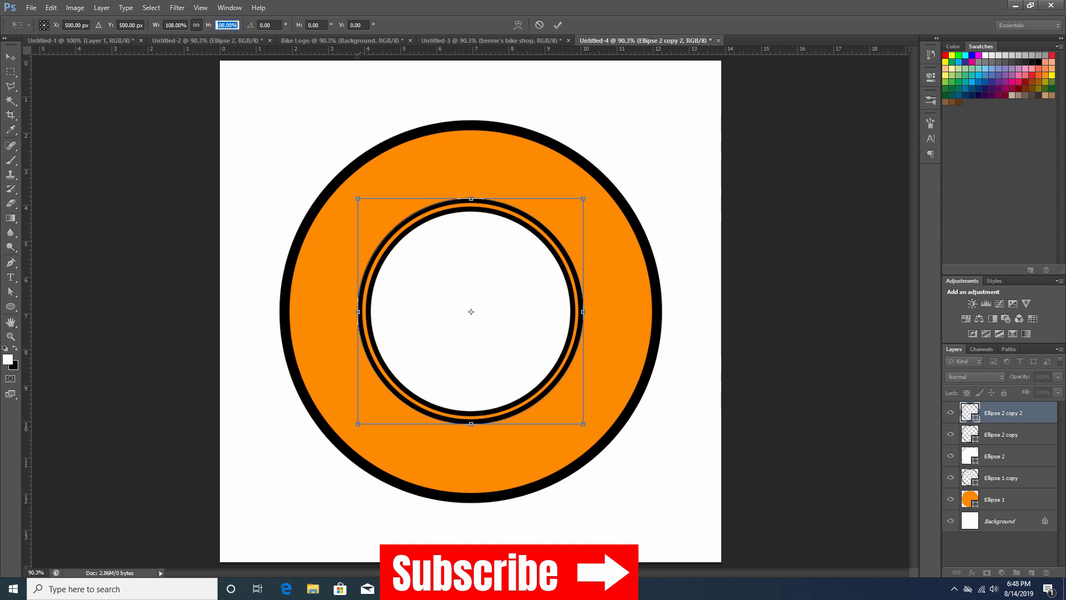
click(558, 25)
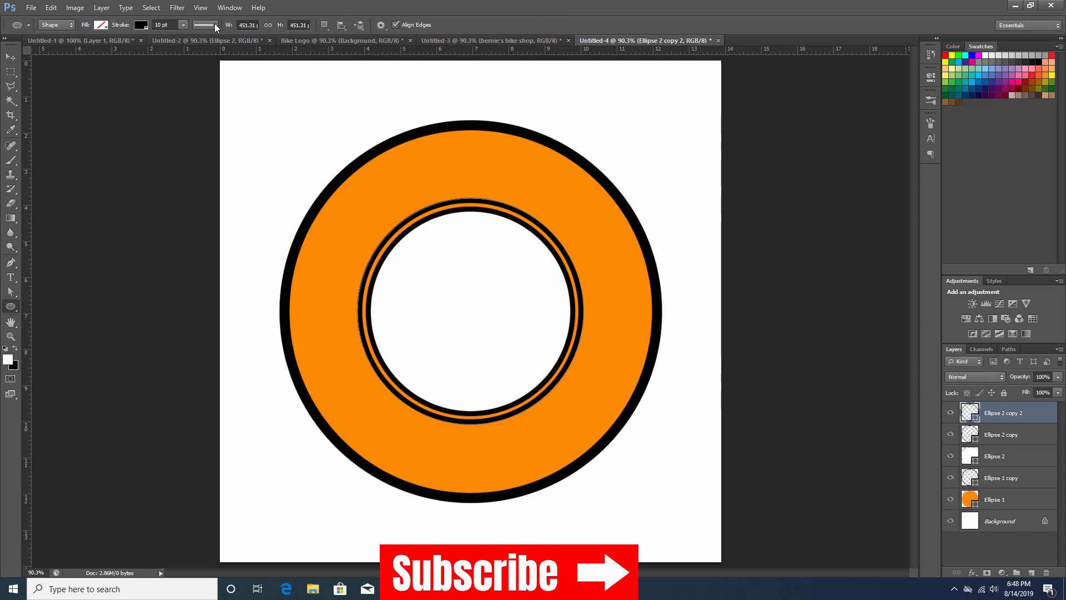
Set the stroke width of the enlarged ring, Ellipse 2 copy 2, to 18 pt
click(161, 24)
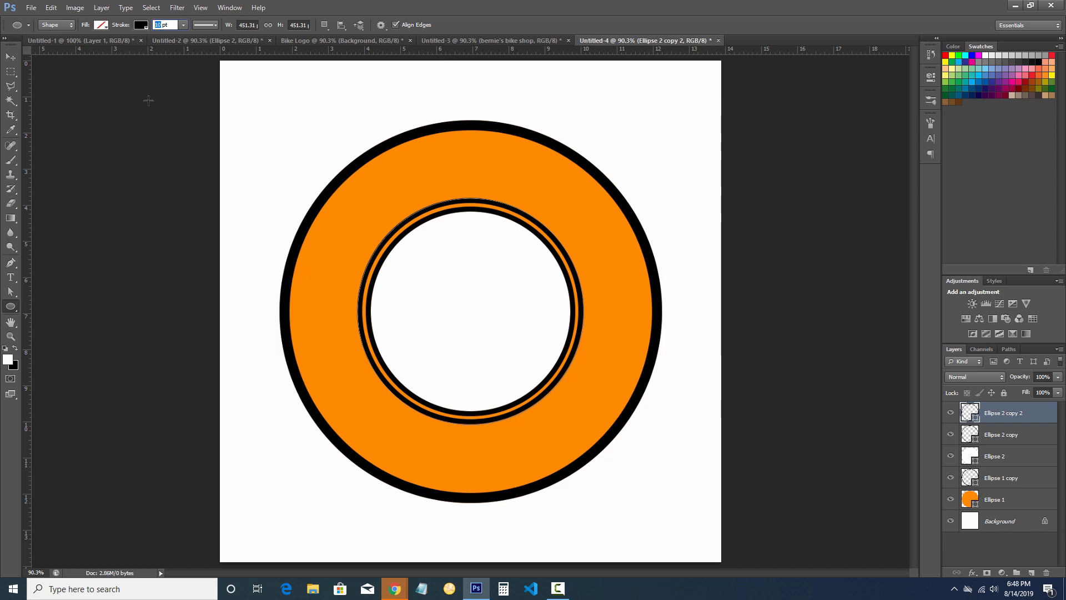
key(Return)
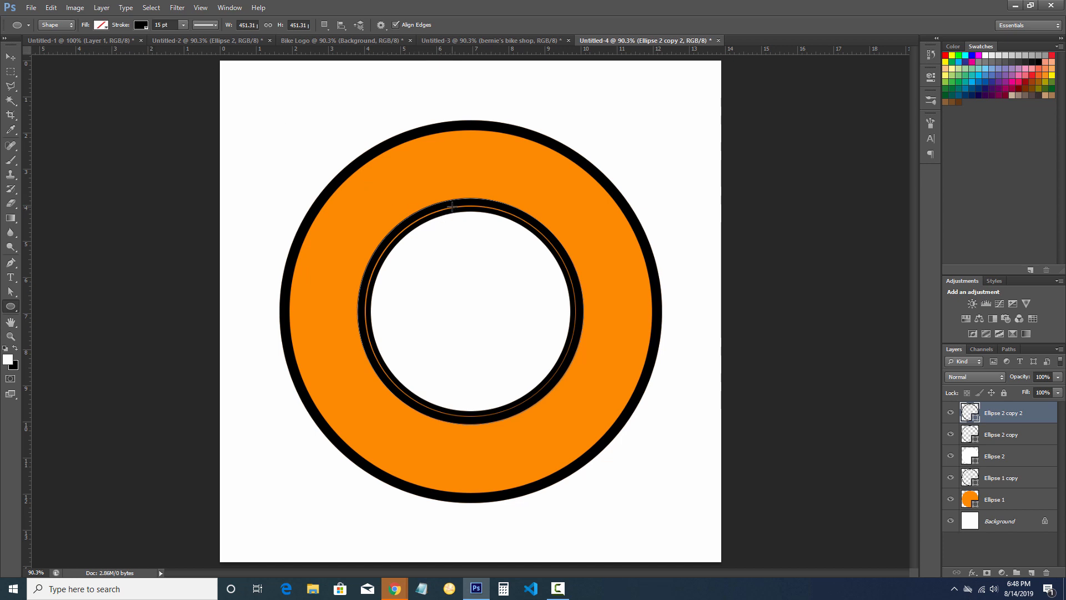
click(161, 25)
text(18)
key(Return)
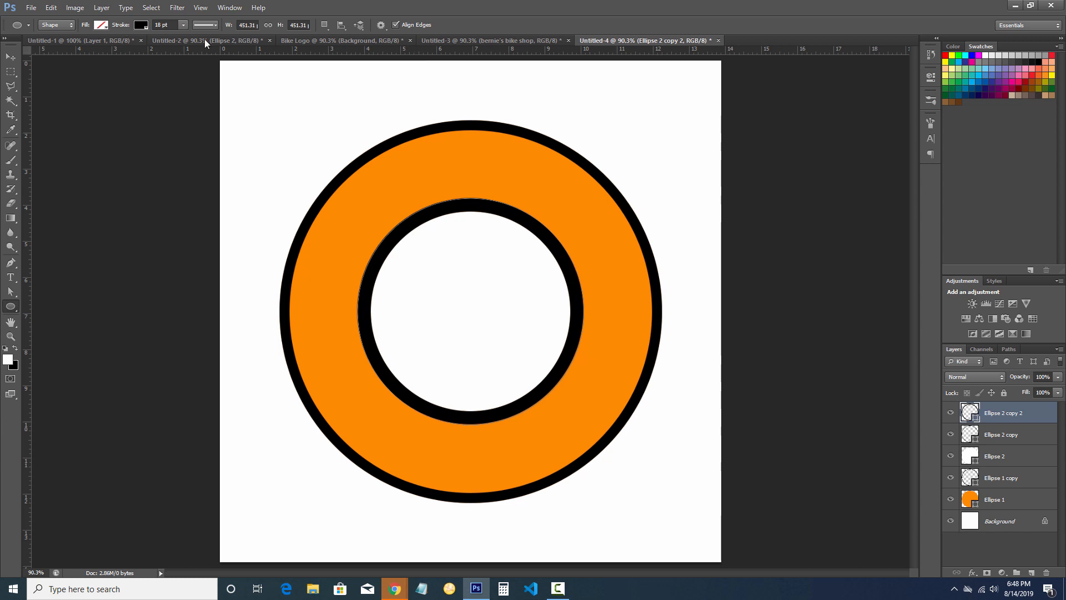
double_click(970, 413)
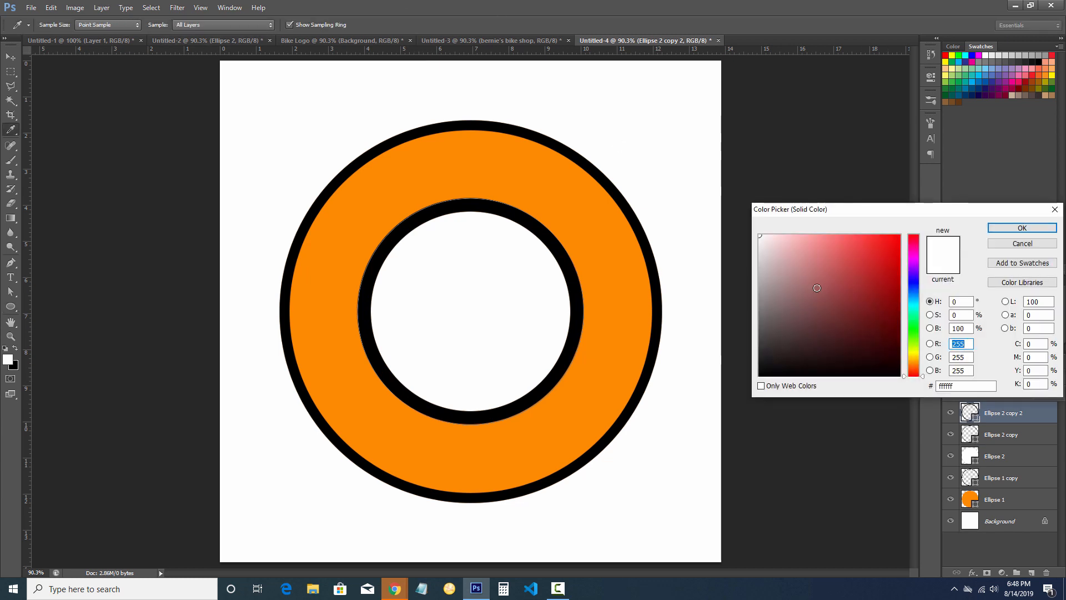
click(1022, 243)
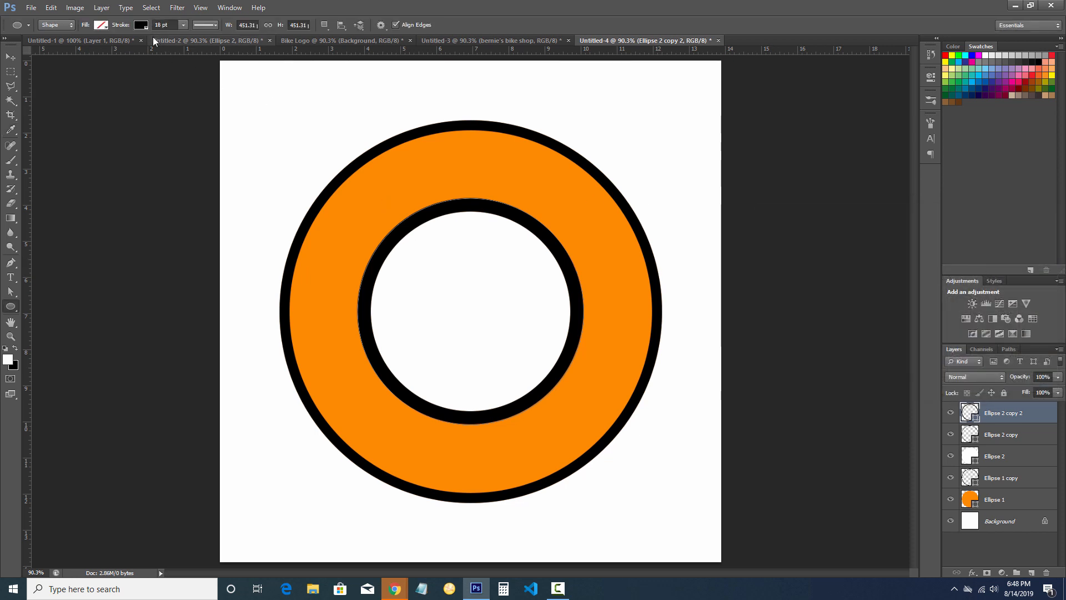
double_click(971, 412)
drag(788, 275, 741, 375)
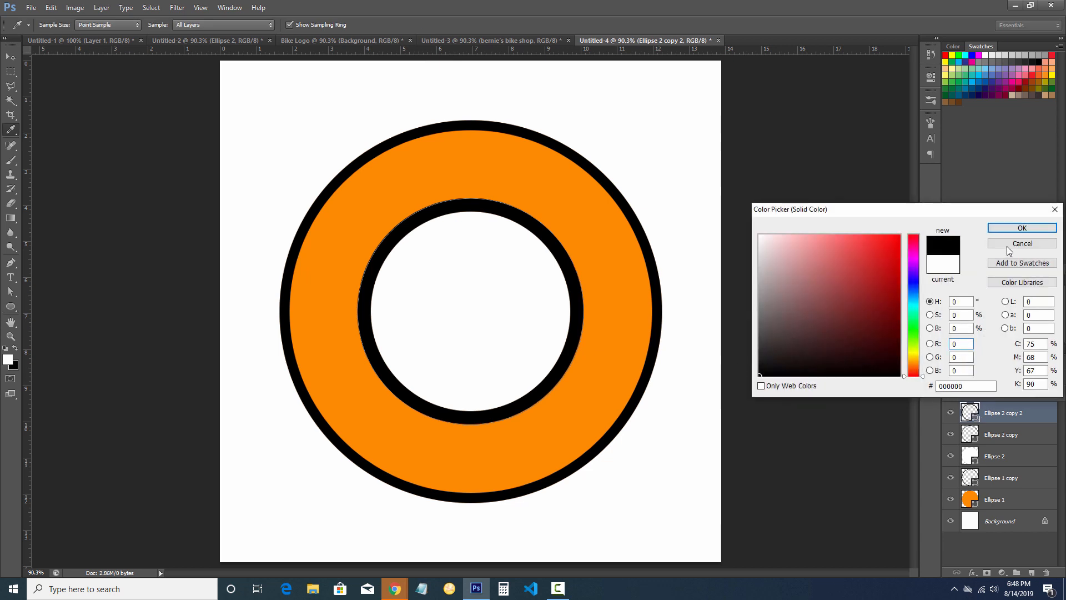
click(1007, 245)
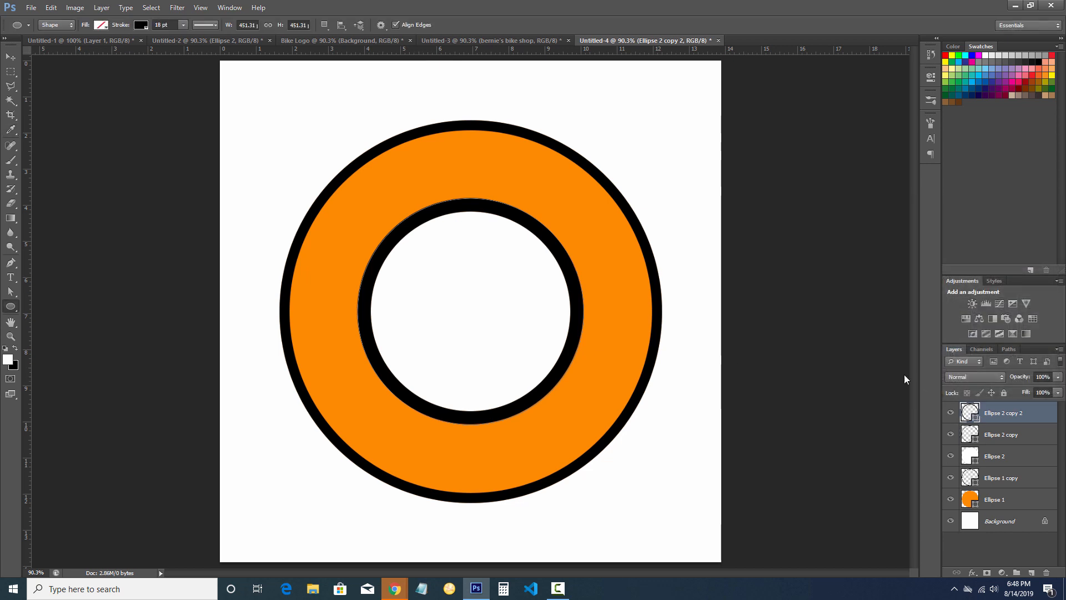
double_click(969, 413)
click(1002, 243)
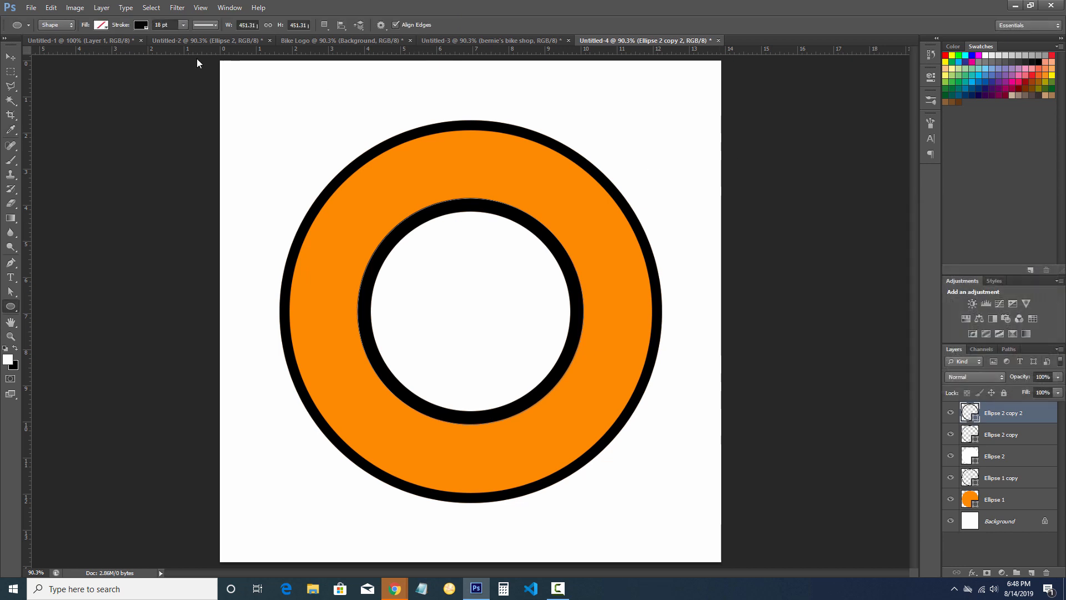
Change the stroke color of the 18 pt ring to white
click(140, 26)
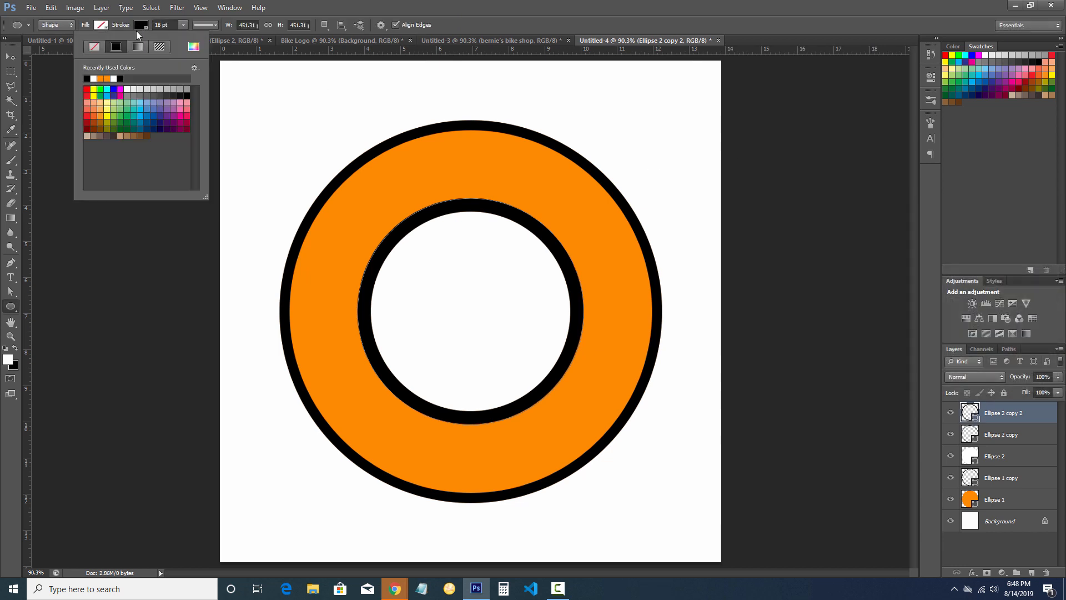
click(95, 78)
click(452, 5)
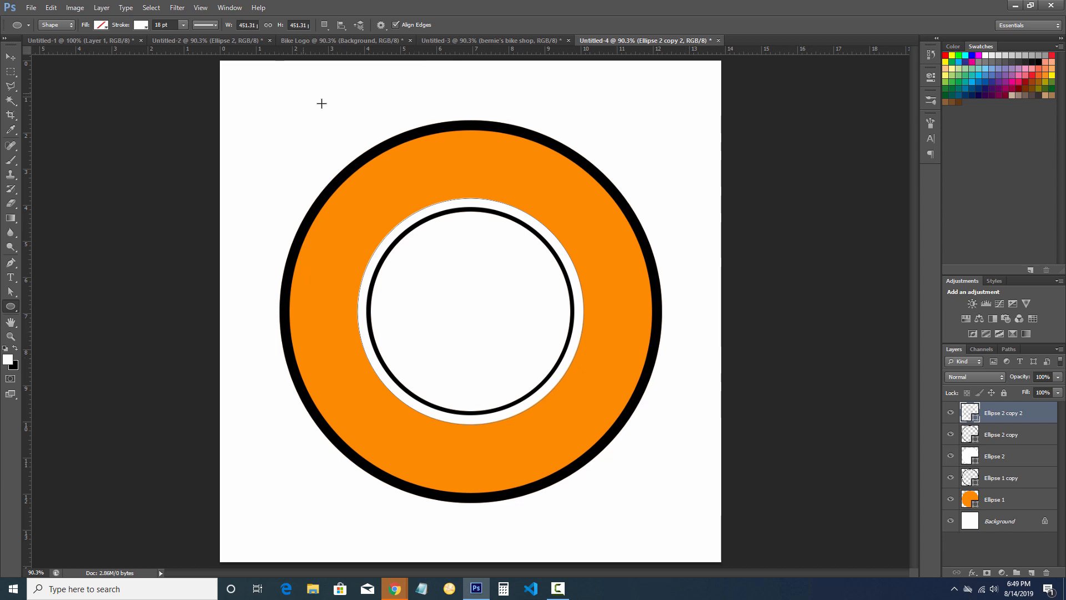
Scale the white ring, Ellipse 2 copy 2, proportionally to 97% around its center
key(ctrl+t)
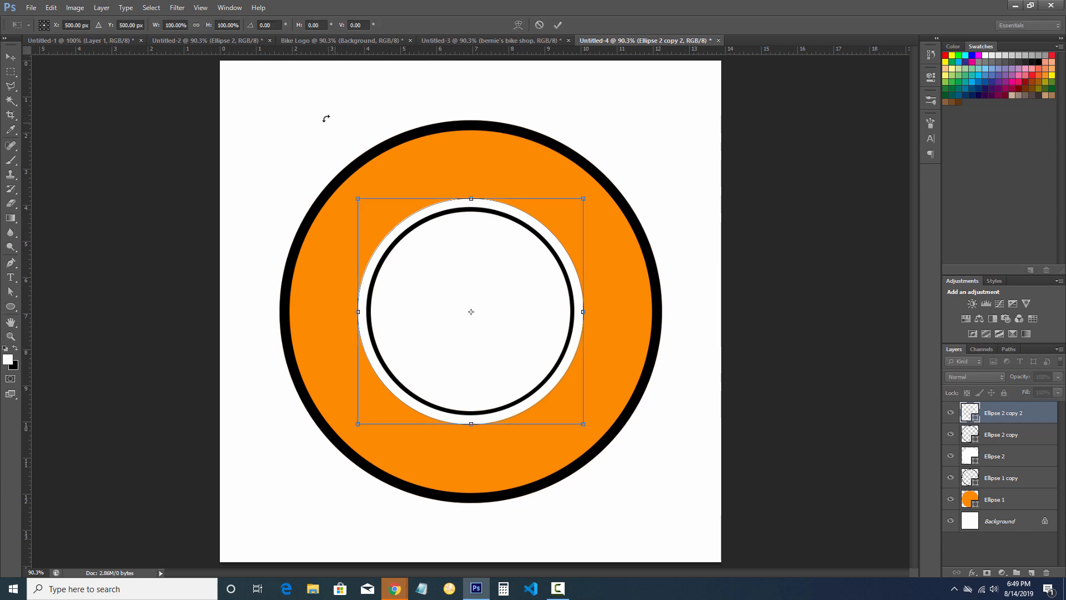
click(196, 25)
click(221, 25)
text(98)
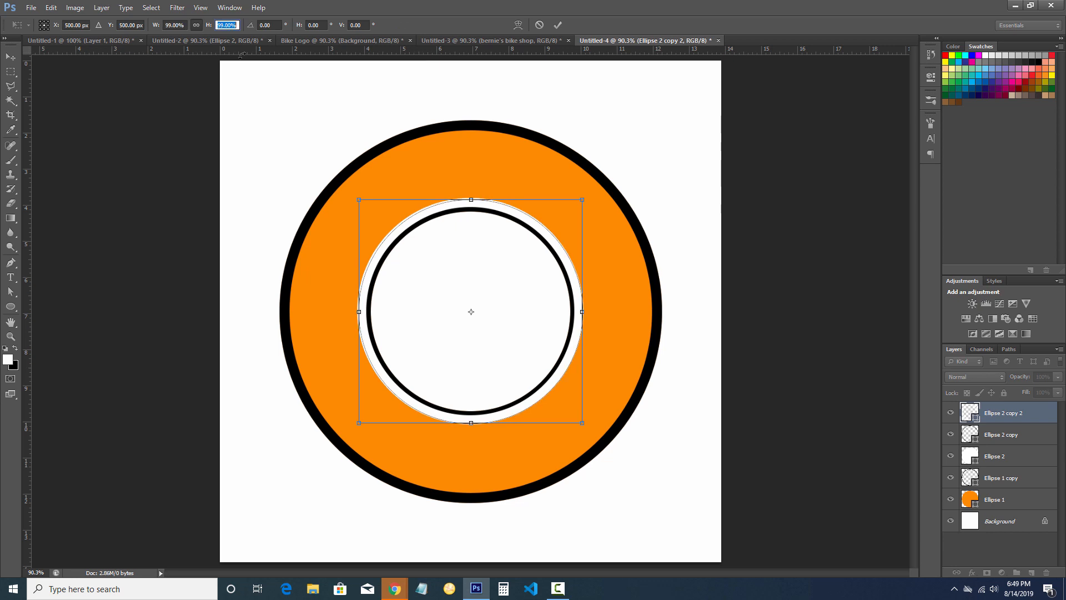
key(Return)
key(Down)
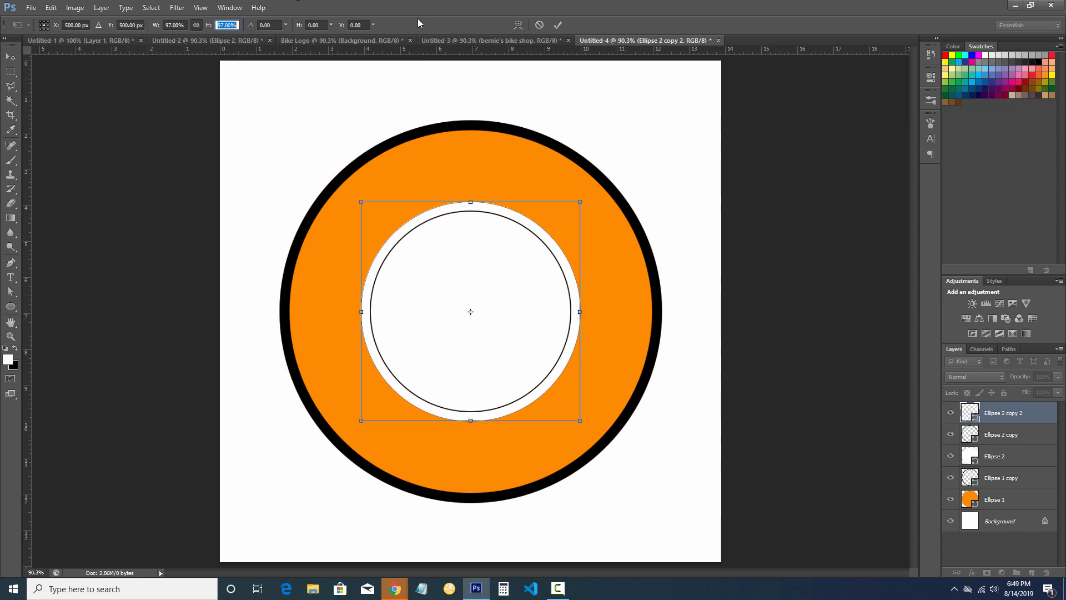
click(557, 25)
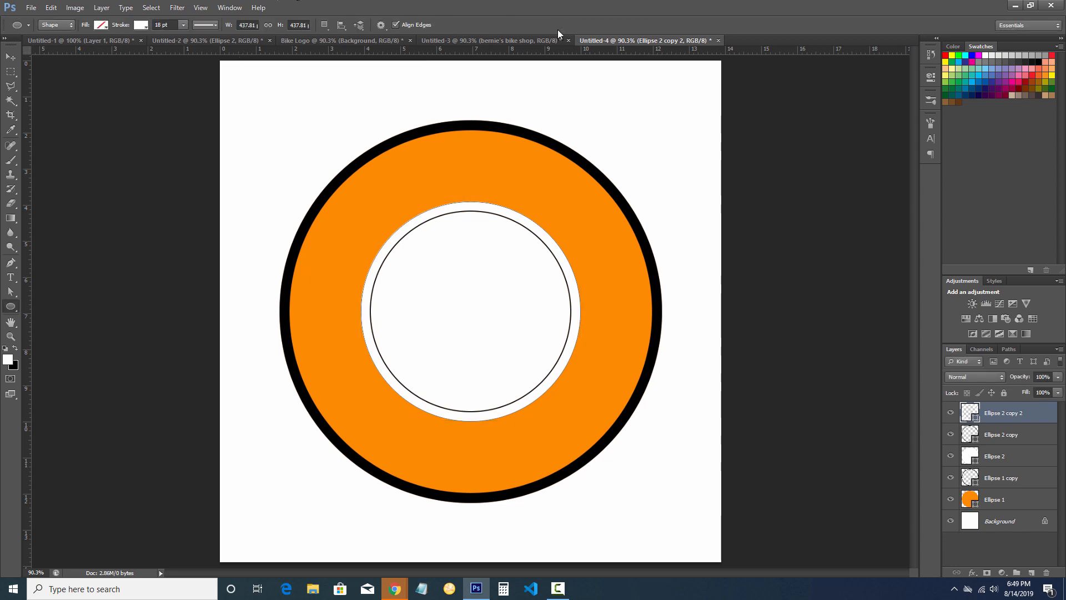
Try stroke widths of 15 pt and 10 pt on the white ring, Ellipse 2 copy 2
click(162, 25)
text(5)
key(Return)
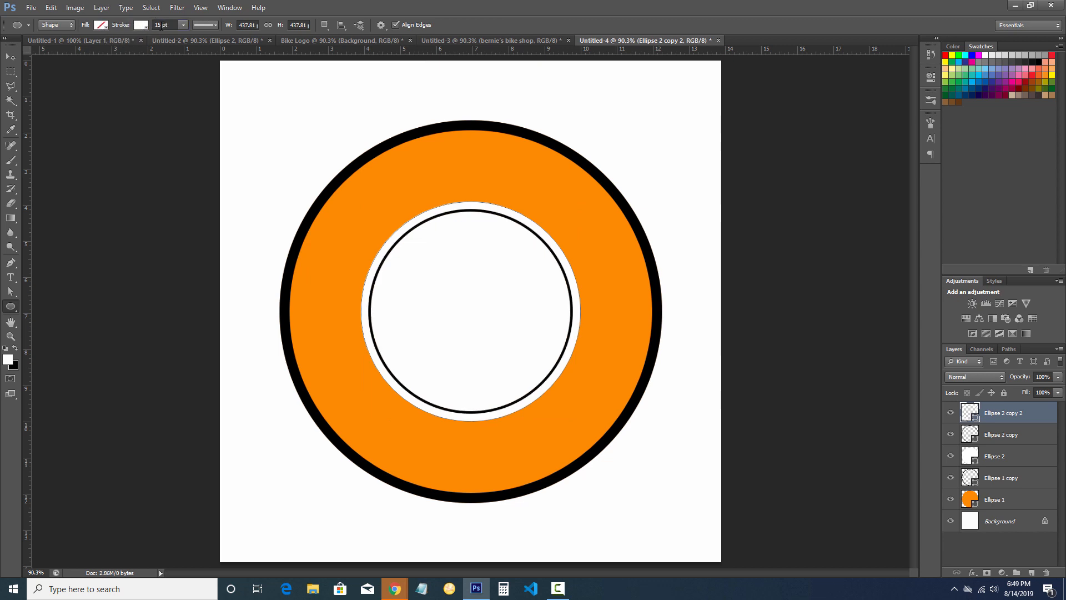
drag(161, 26, 114, 25)
text(10)
key(Return)
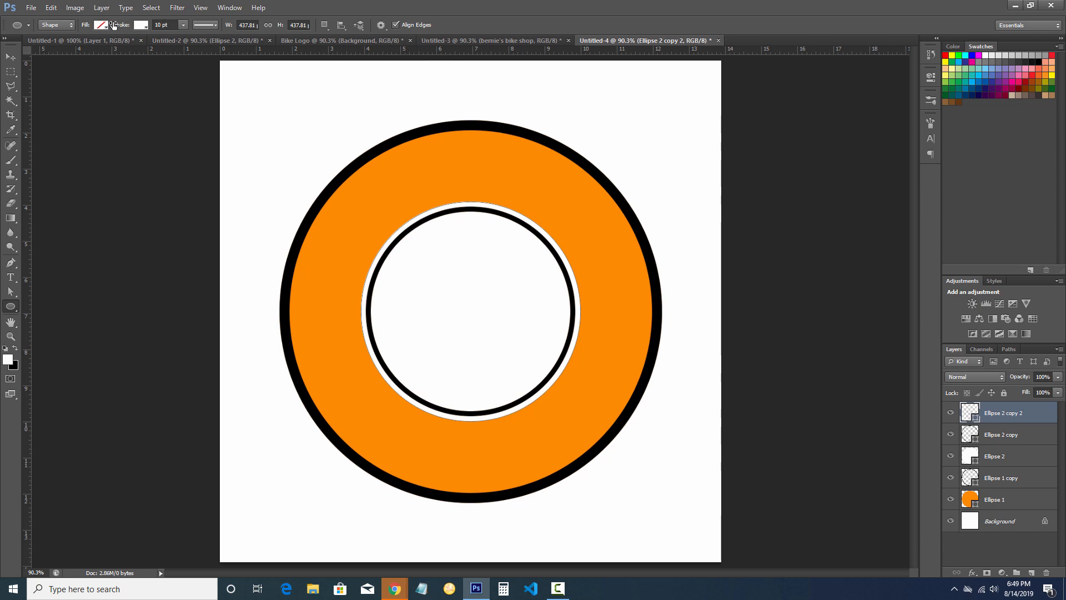
Set the stroke width of the white ring, Ellipse 2 copy 2, to 12 pt
drag(158, 25, 113, 26)
text(12)
key(Return)
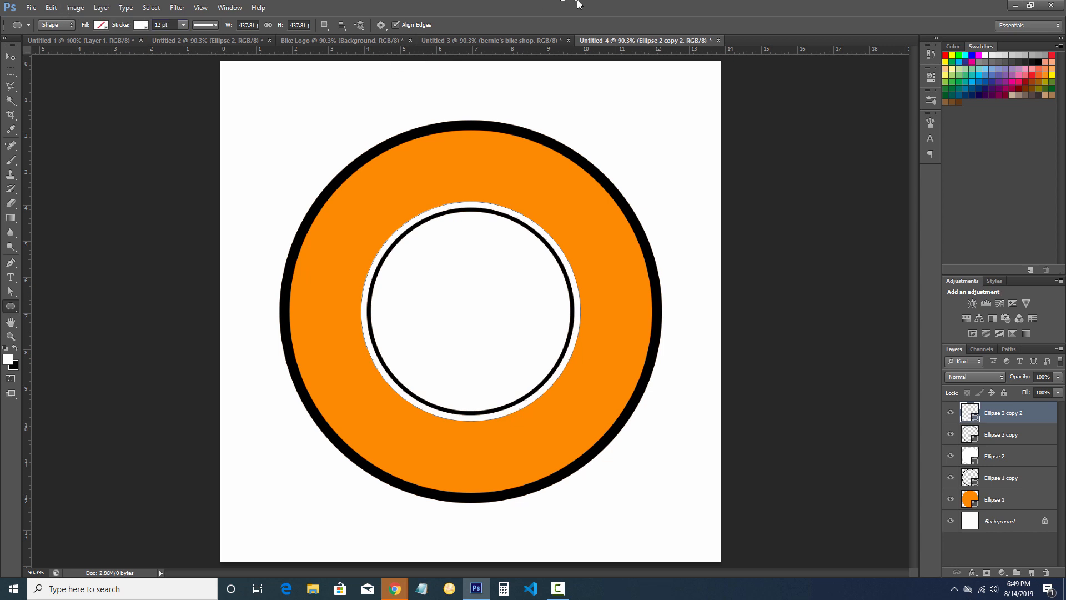
Compare the badge with the finished logo in Untitled-3, and check the outer black ring, Ellipse 1 copy, by hiding and showing it
click(1000, 435)
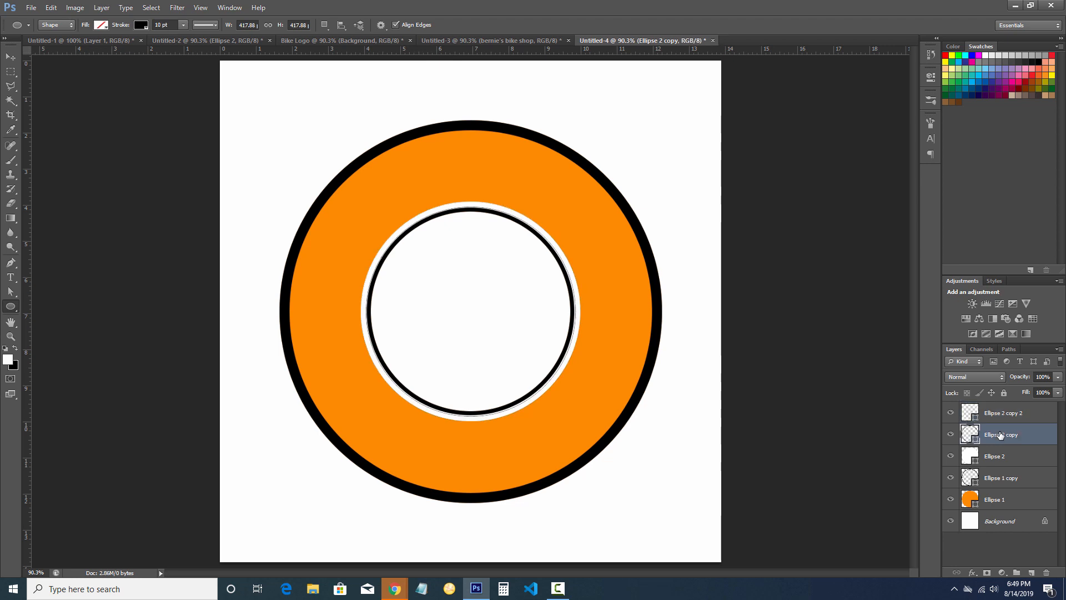
click(508, 37)
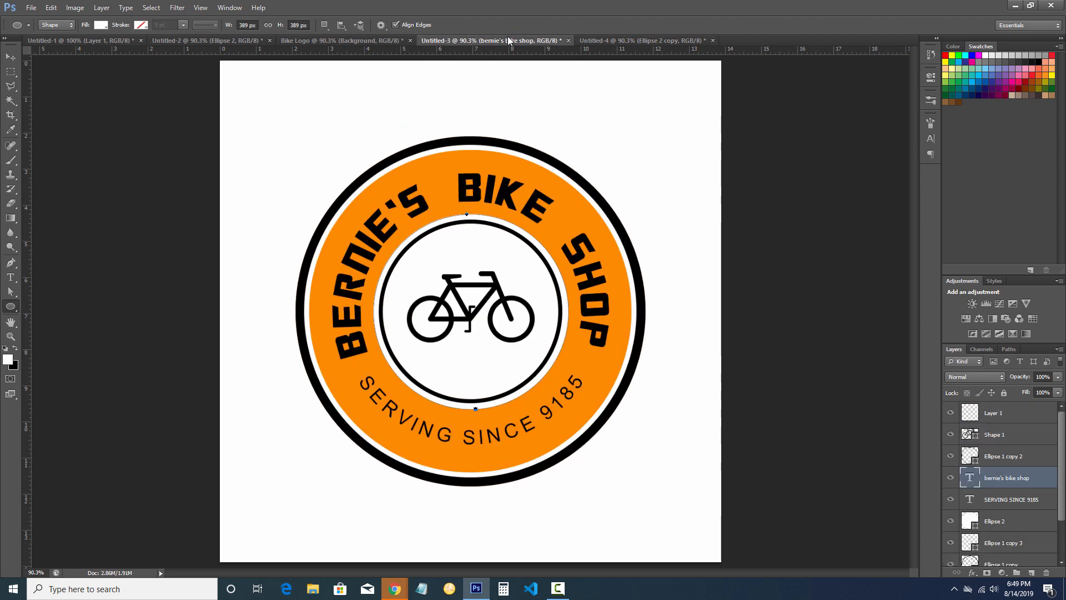
click(603, 40)
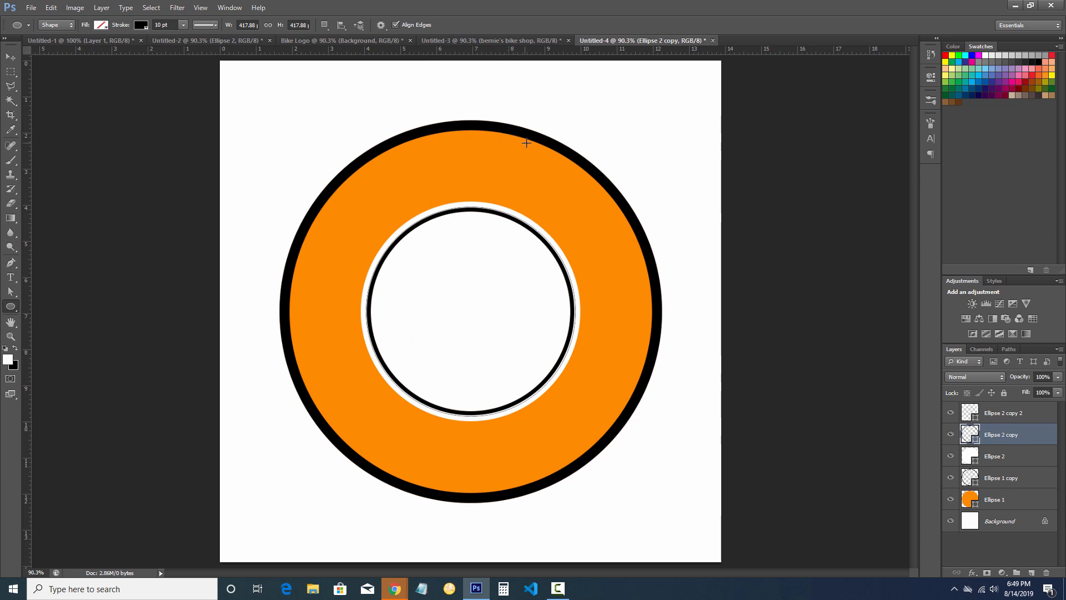
click(950, 477)
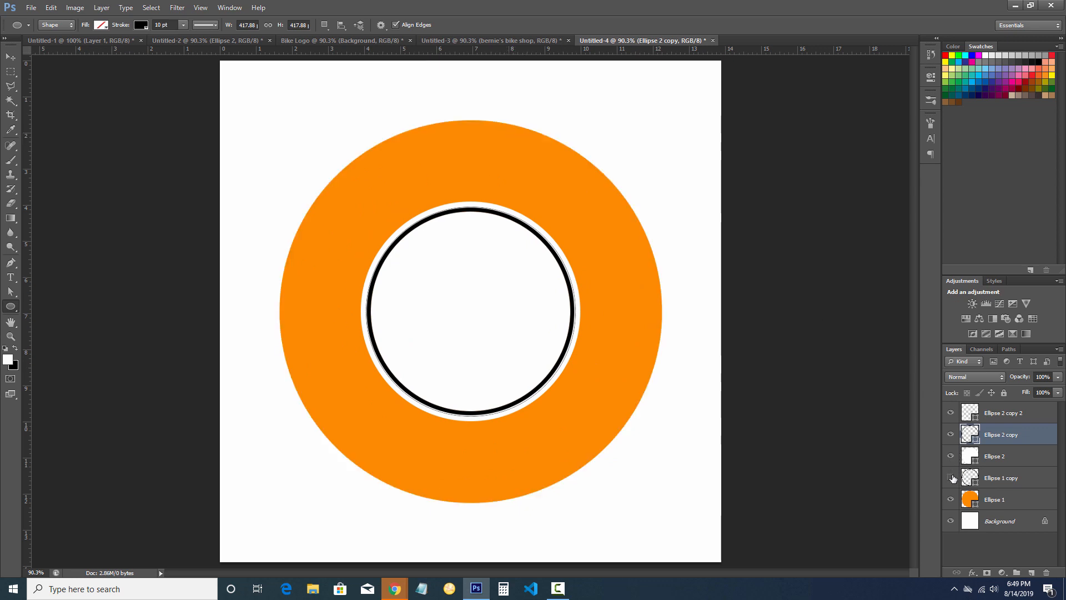
click(951, 477)
Duplicate the outer black ring, Ellipse 1 copy, and scale the duplicate proportionally to 95%
click(1002, 481)
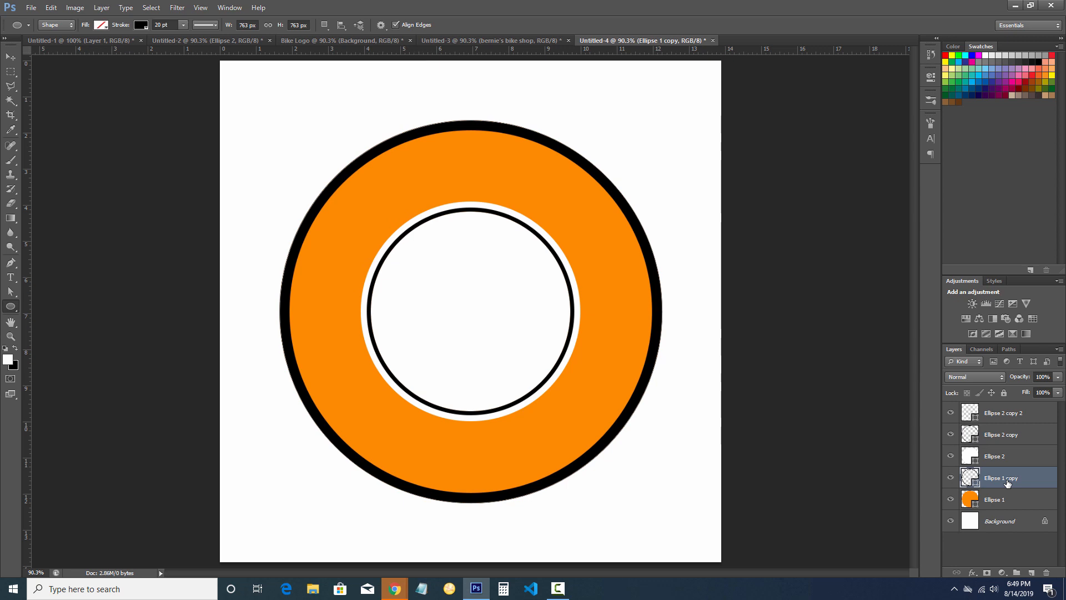
key(ctrl+j)
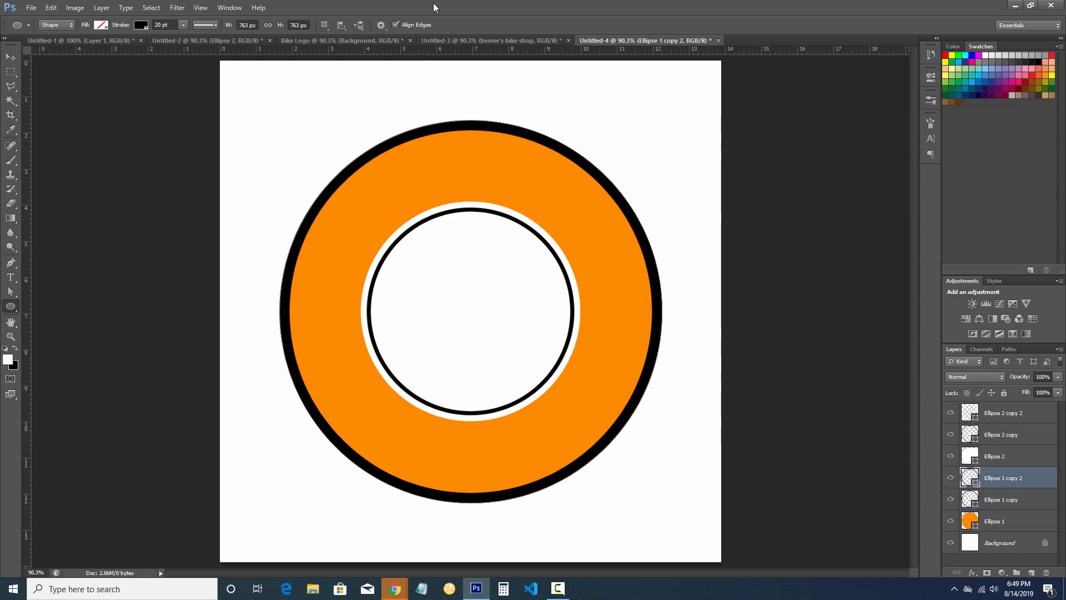
key(ctrl+t)
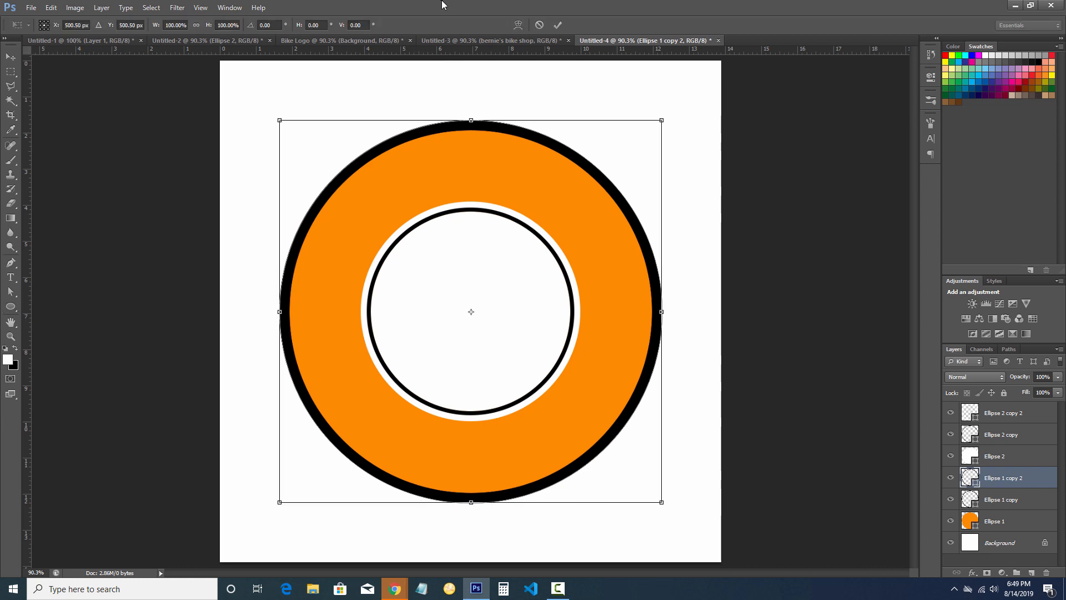
click(197, 26)
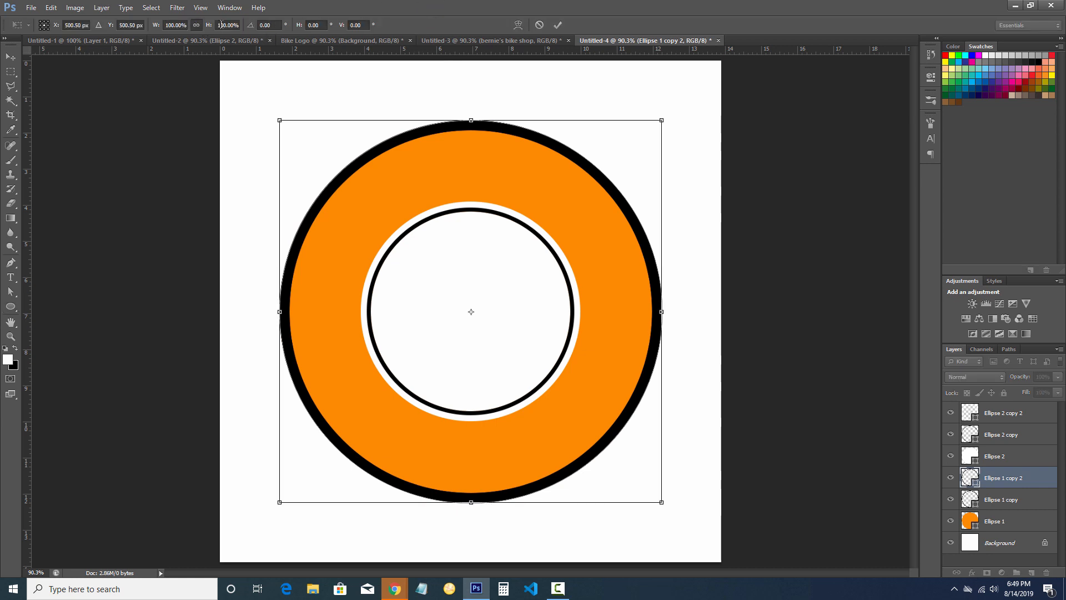
click(222, 25)
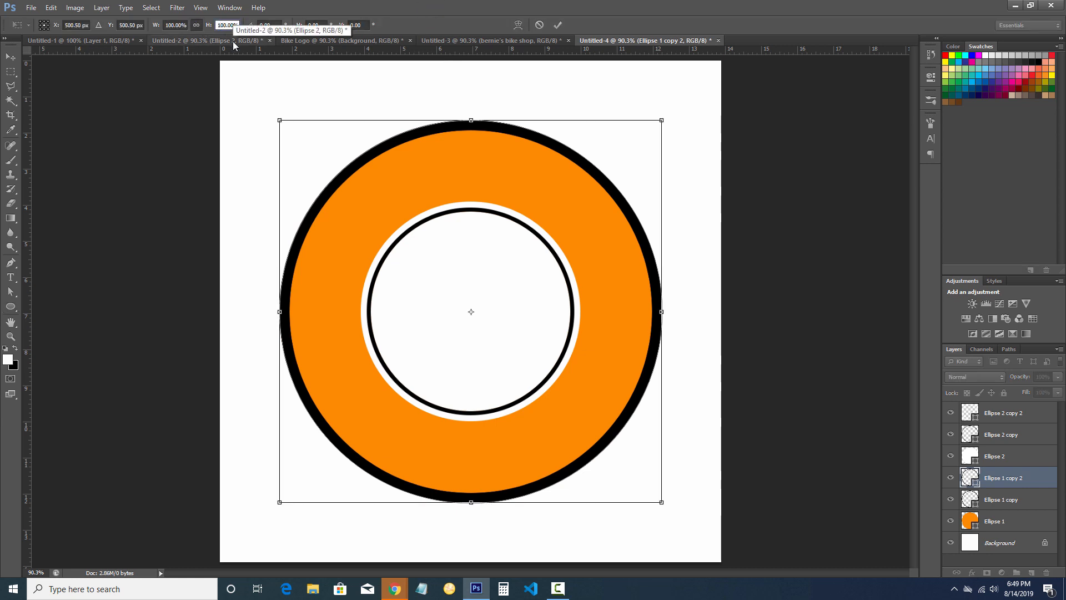
key(Down)
key(Down)
key(Down)
key(Down)
key(Down)
key(Down)
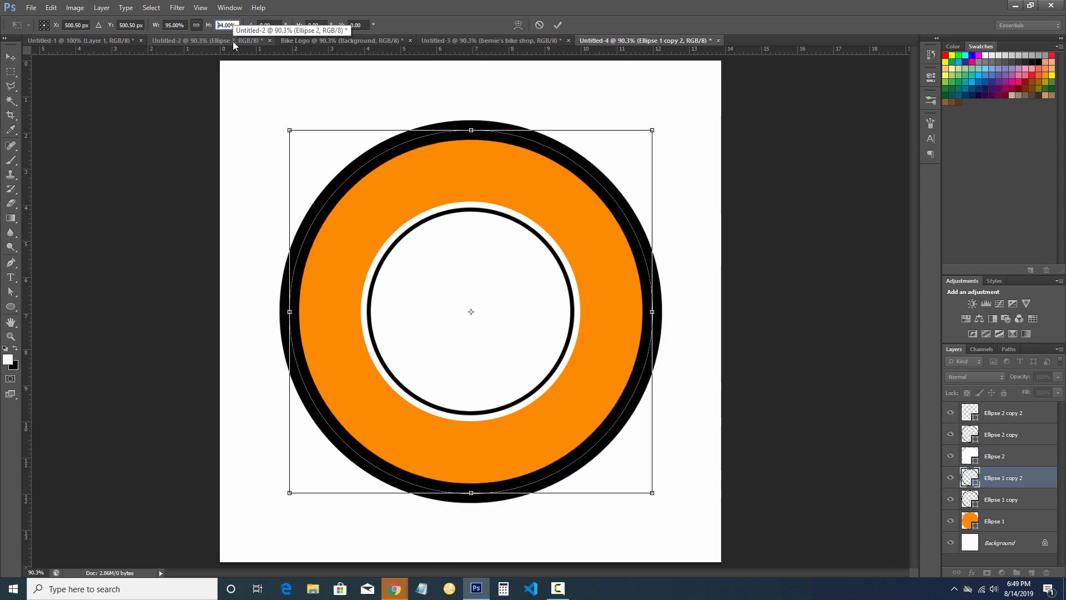
key(Up)
click(555, 26)
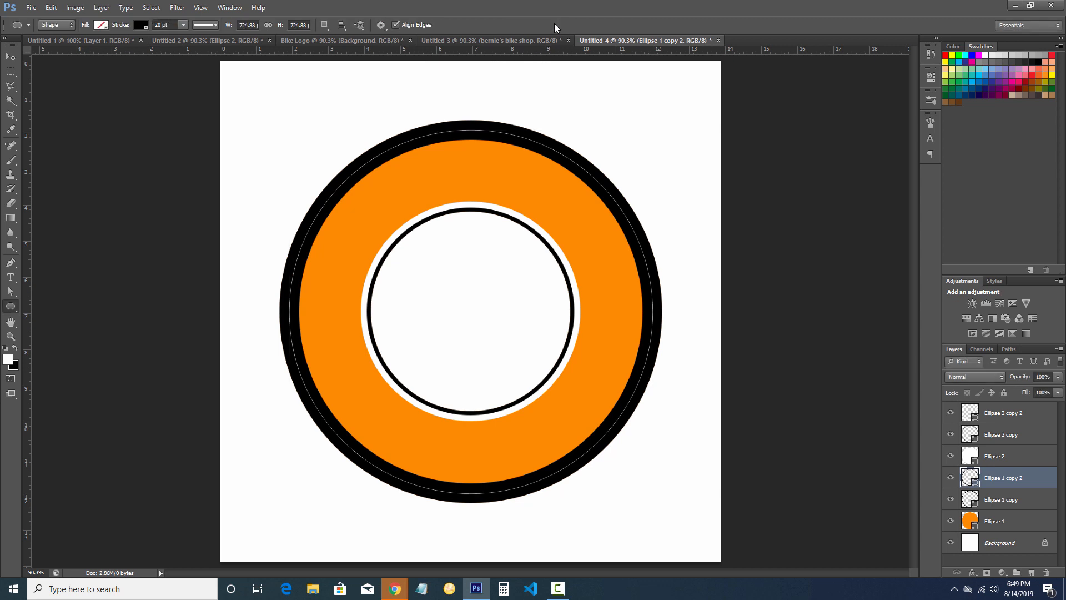
Change the stroke color of the duplicated outer ring, Ellipse 1 copy 2, to white
click(142, 25)
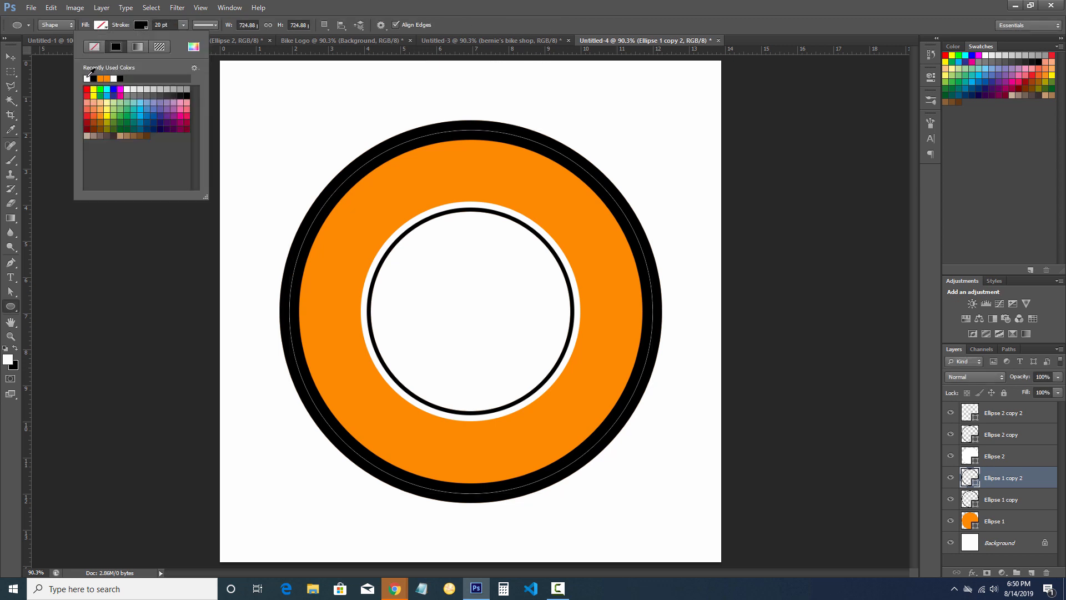
click(87, 77)
click(371, 4)
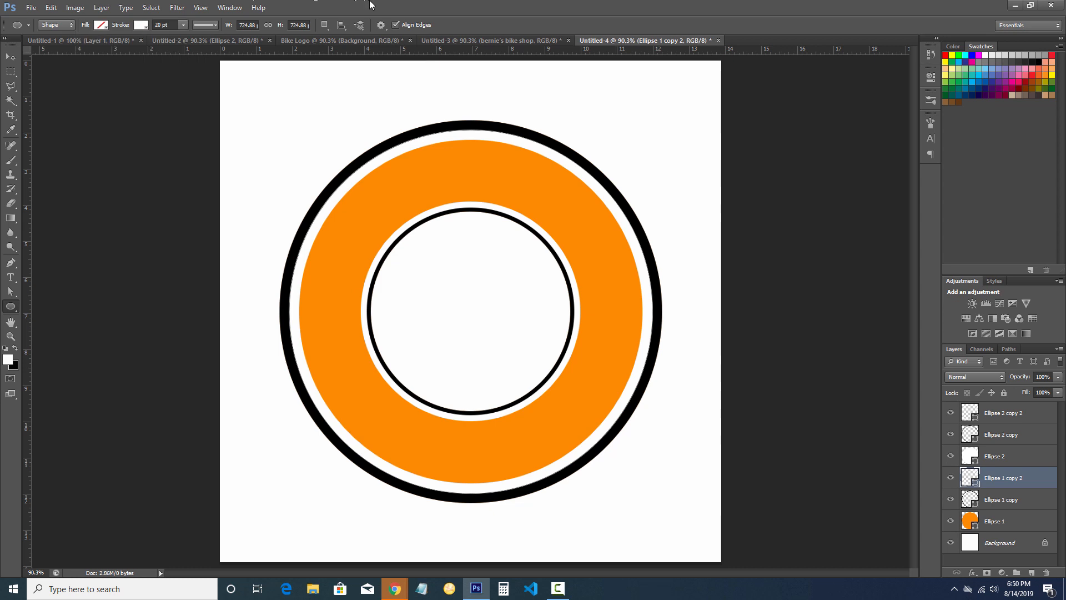
Try a 15 pt stroke on the white outer ring, Ellipse 1 copy 2, and compare it with the finished logo in Untitled-3
click(162, 25)
text(15)
key(Return)
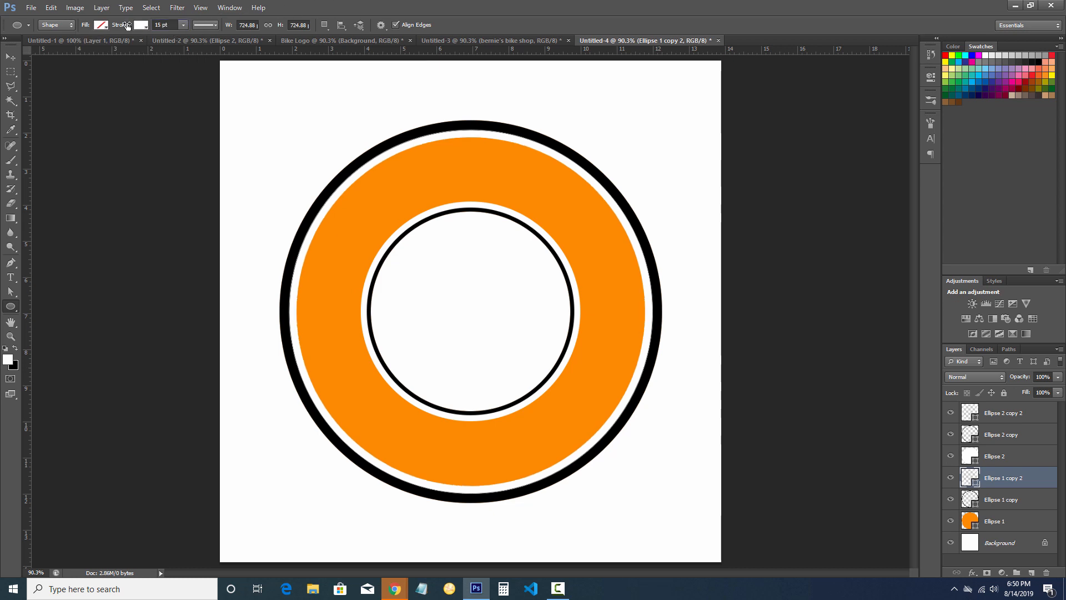
click(452, 40)
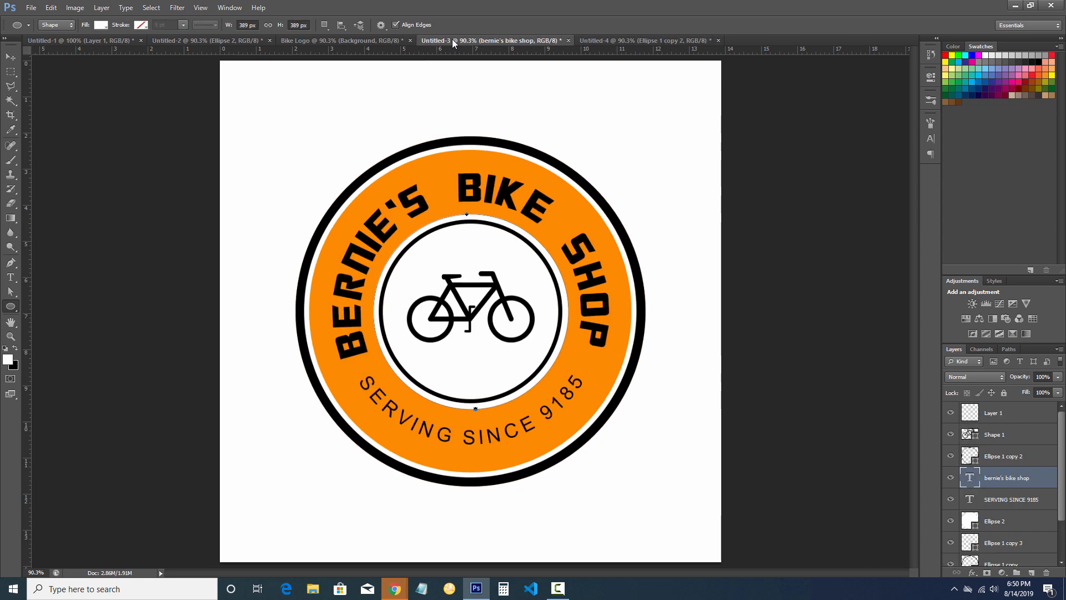
click(627, 41)
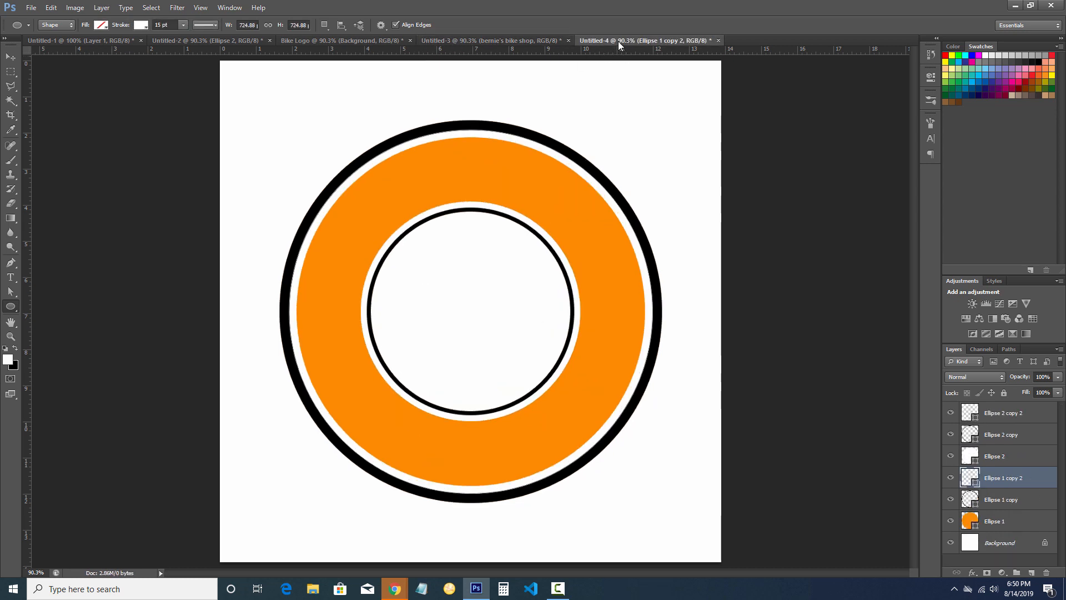
Set the stroke width of the white outer ring, Ellipse 1 copy 2, to 13 pt
double_click(163, 25)
text(13)
key(Return)
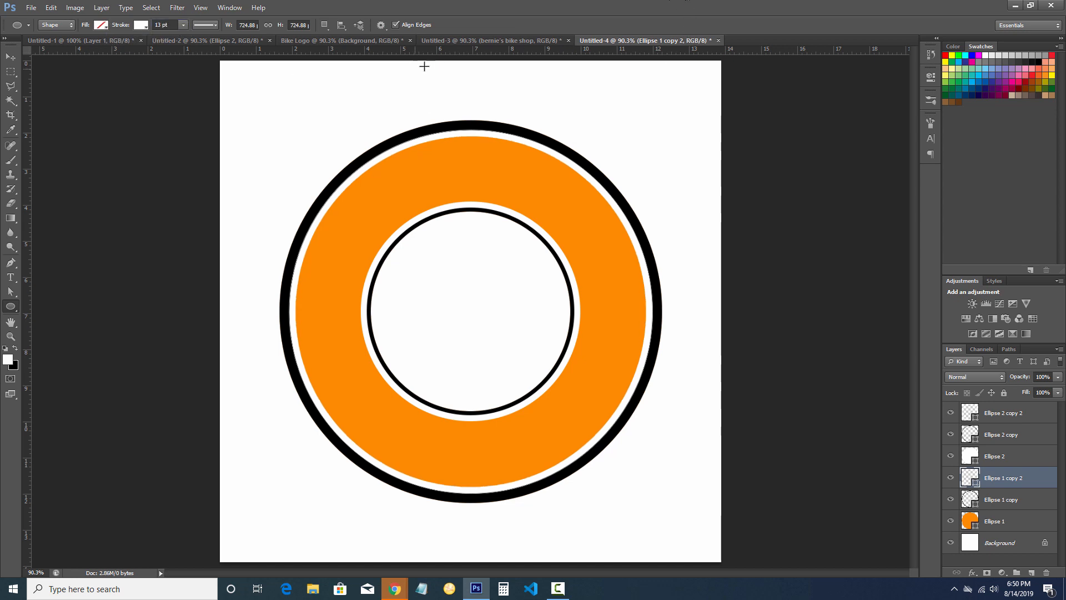
Compare the badge with the finished logo in Untitled-3, and check the inner white ring, Ellipse 2 copy 2, by hiding and showing it
click(497, 40)
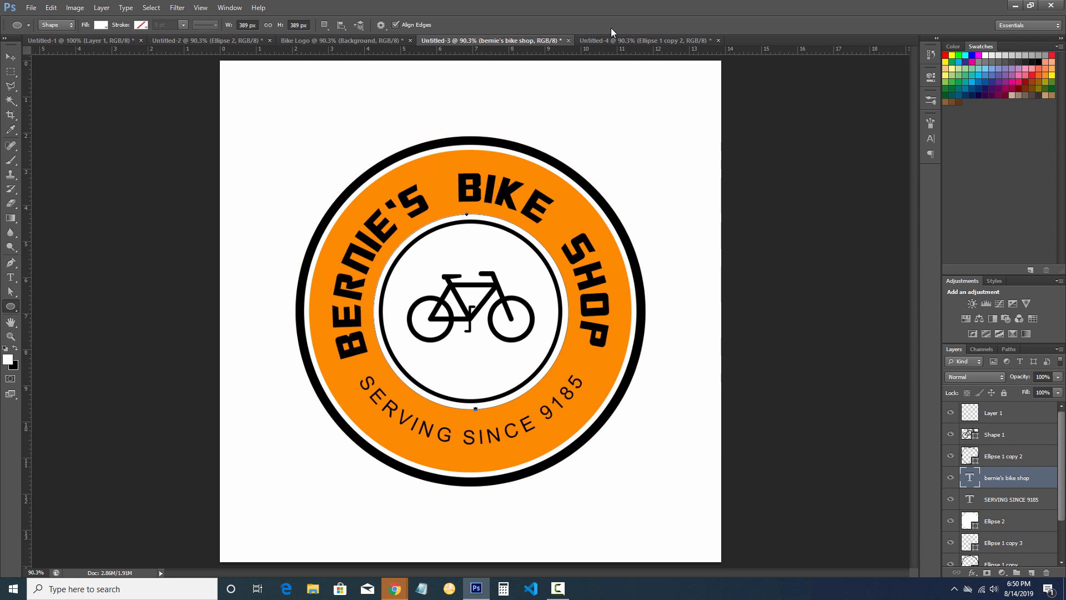
click(638, 40)
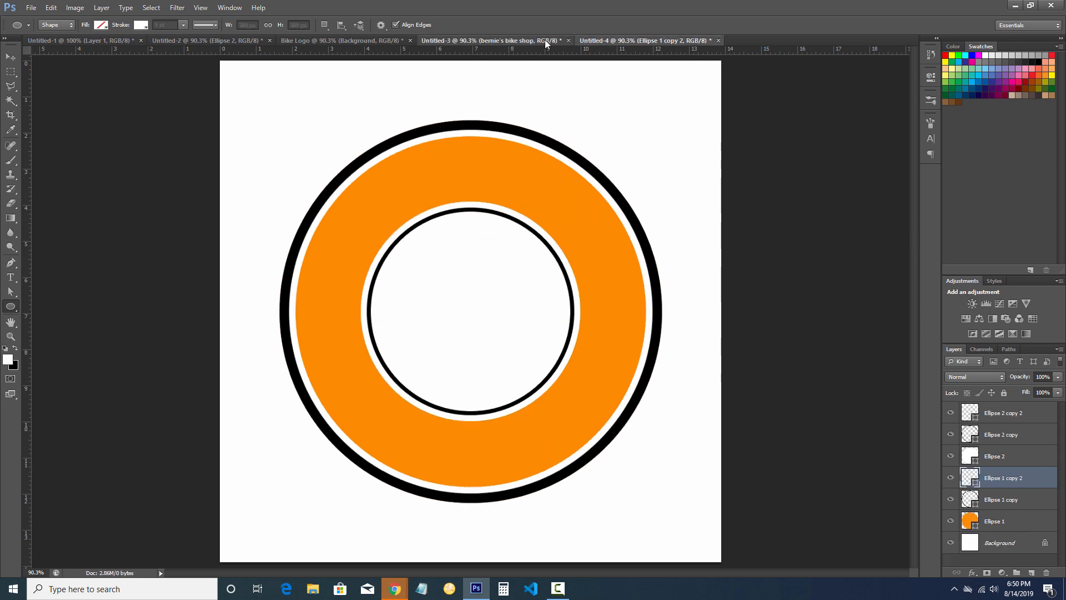
click(544, 39)
click(620, 40)
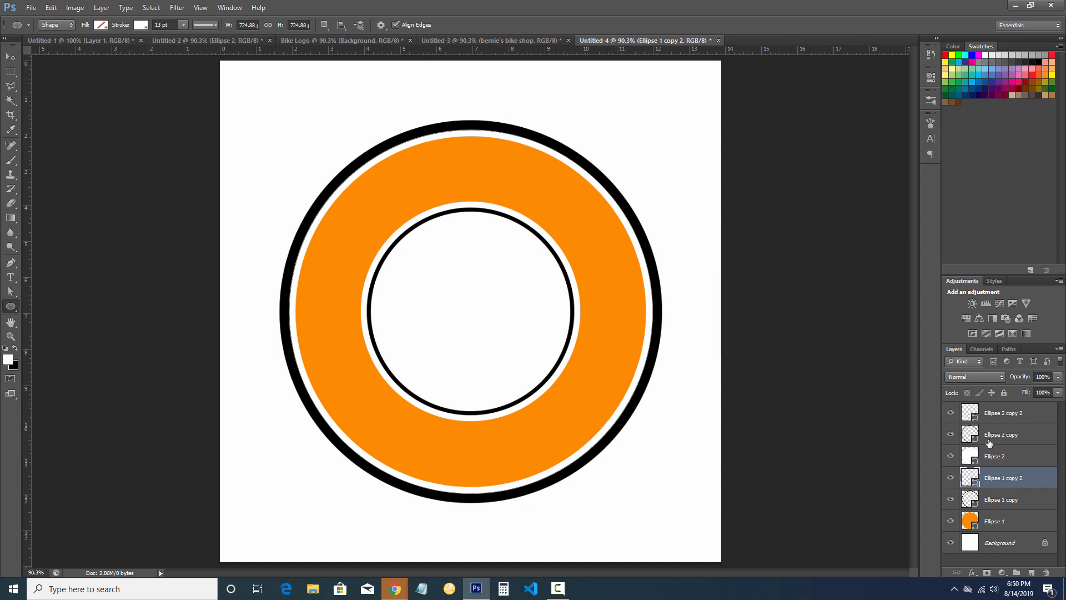
click(950, 413)
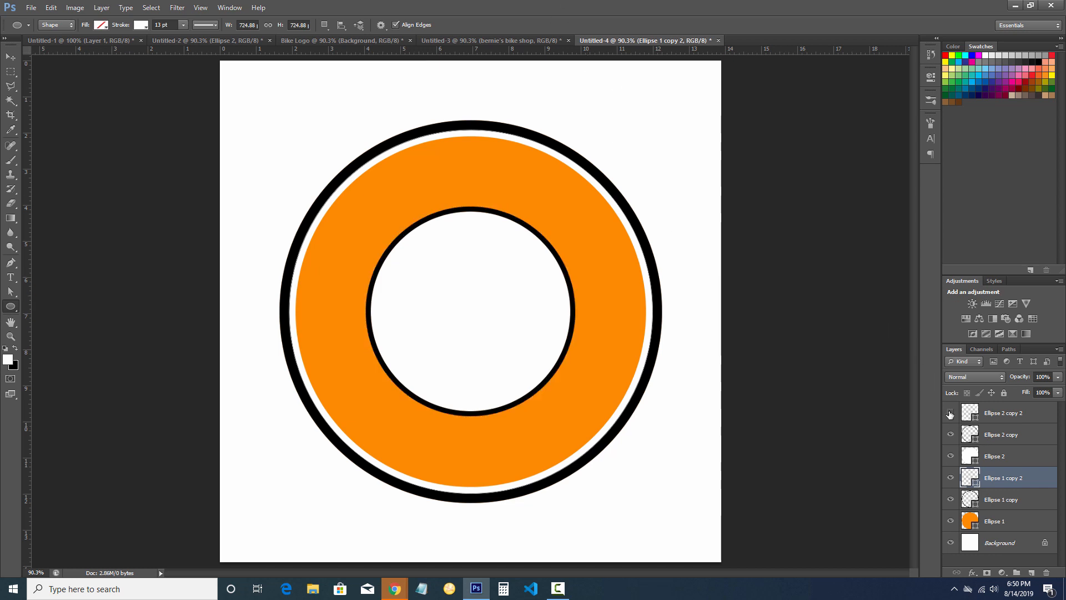
click(949, 413)
Add the white text BERNIE'S BIKE SHOP along the top of the Ellipse 2 copy 2 path, in 90 pt Transformers font
click(985, 413)
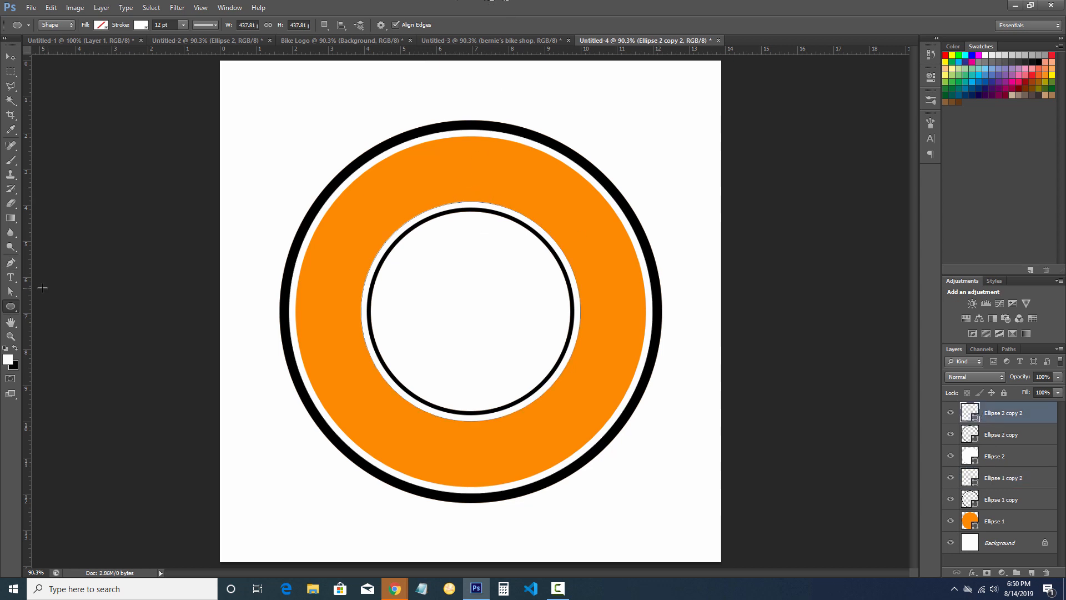
click(11, 277)
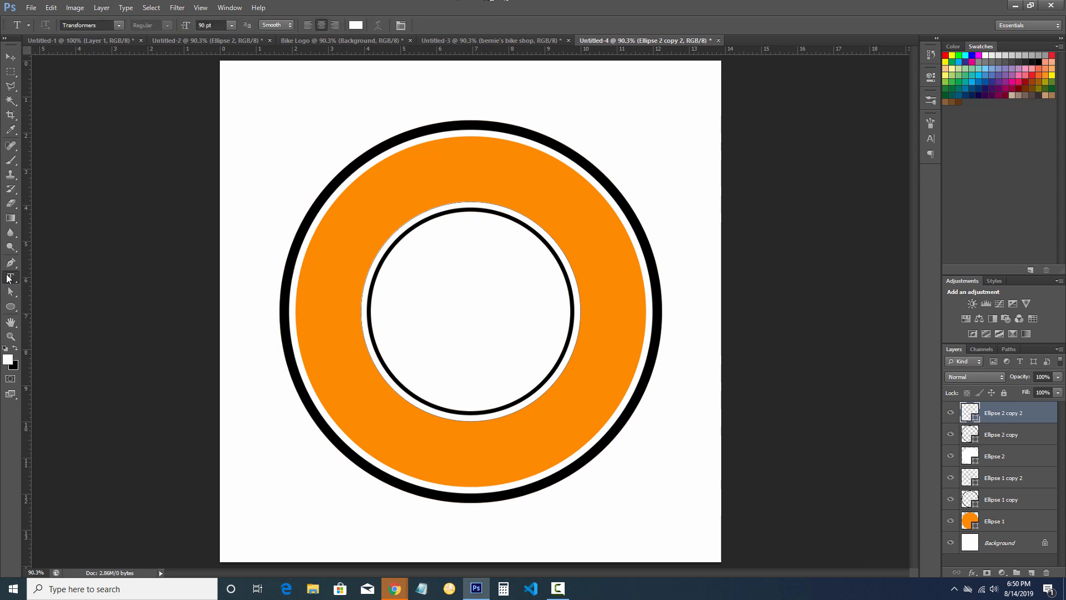
click(102, 26)
click(466, 199)
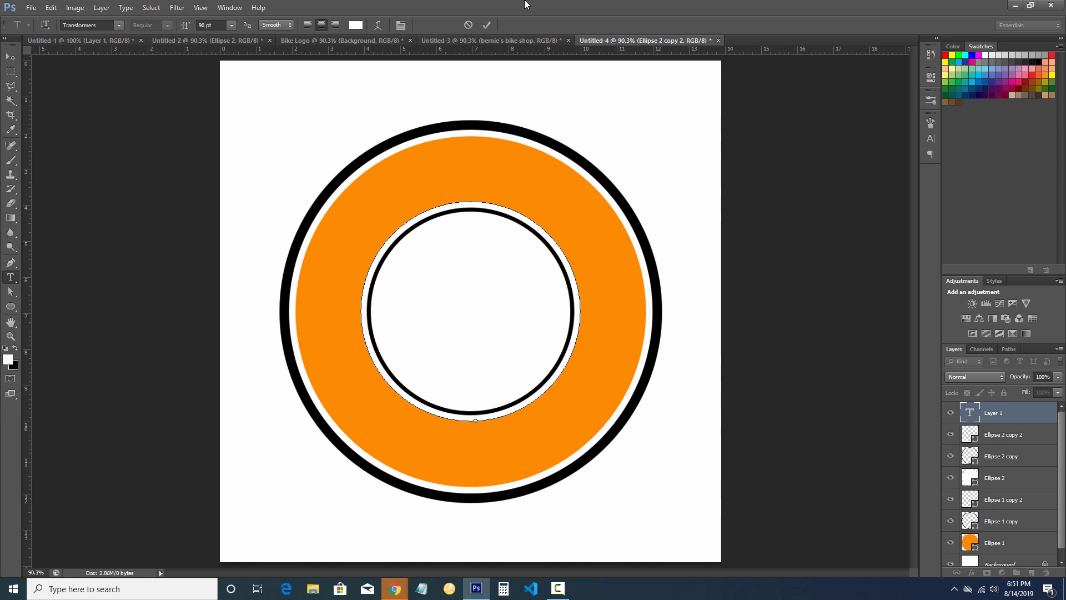
text(BERNIE)
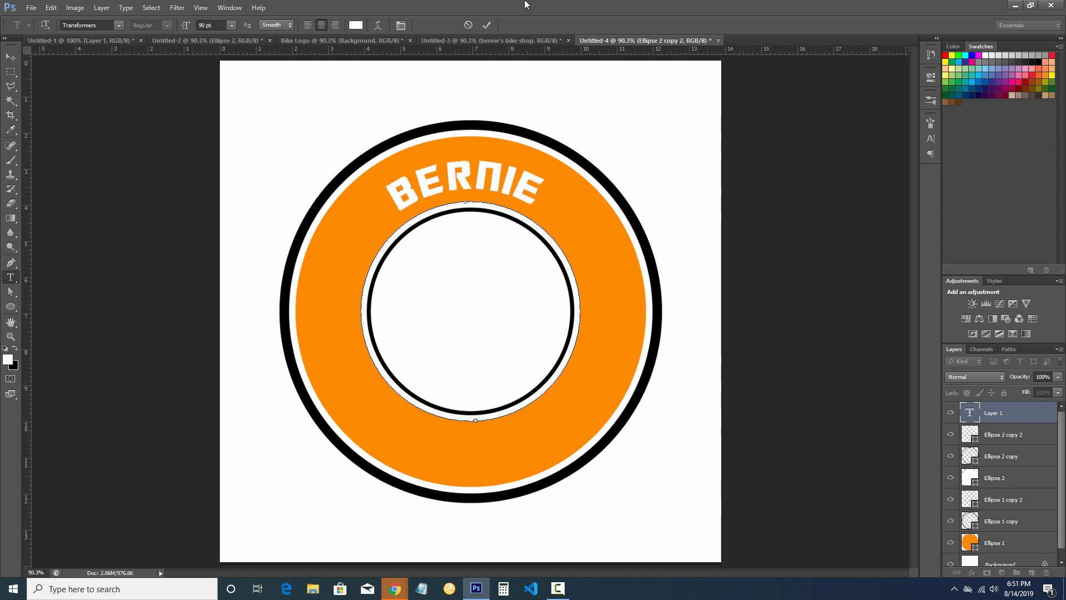
text('S)
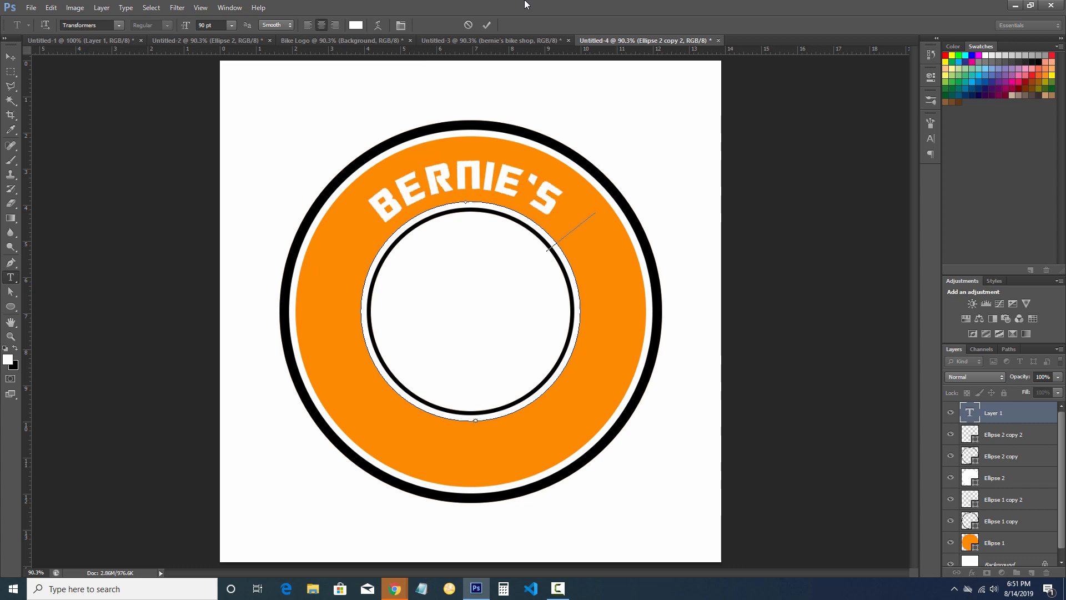
text( BIKE SHOP)
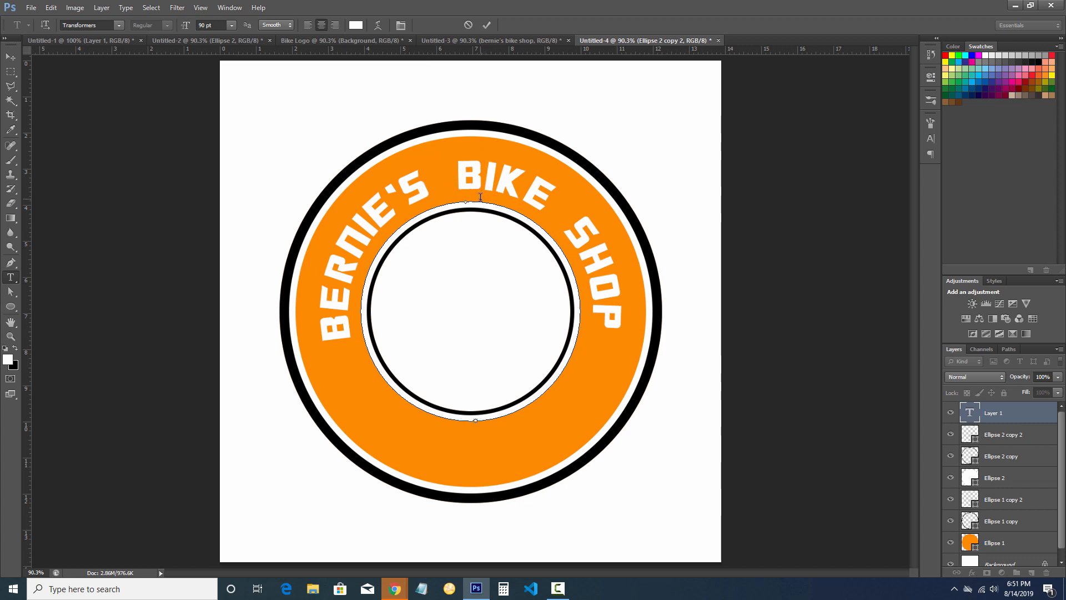
click(485, 25)
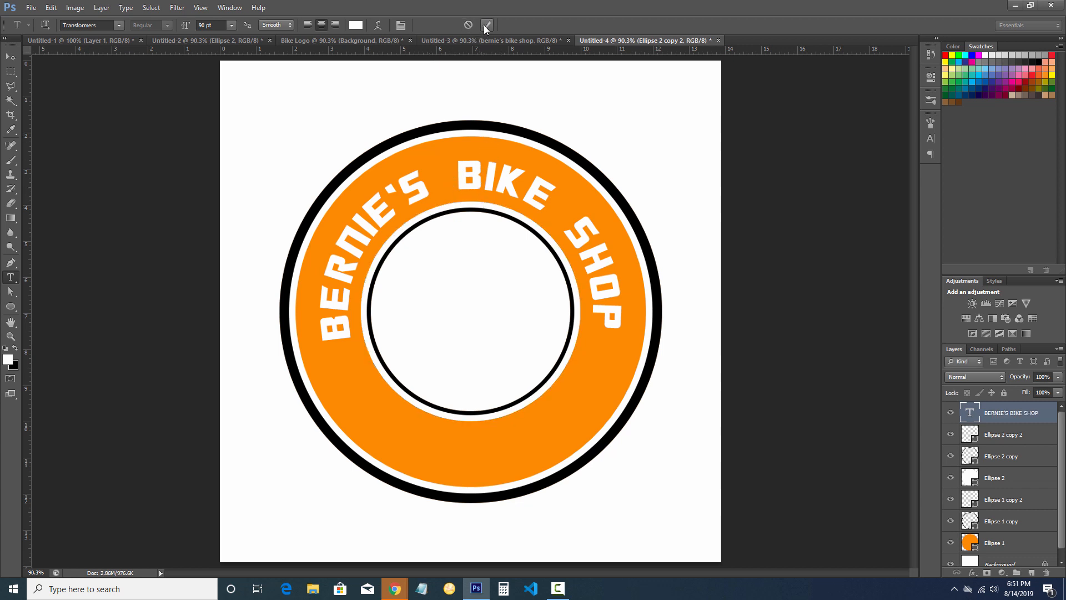
Set the baseline shift of the BERNIE'S BIKE SHOP text to 30 pt and its kerning to Optical
click(930, 139)
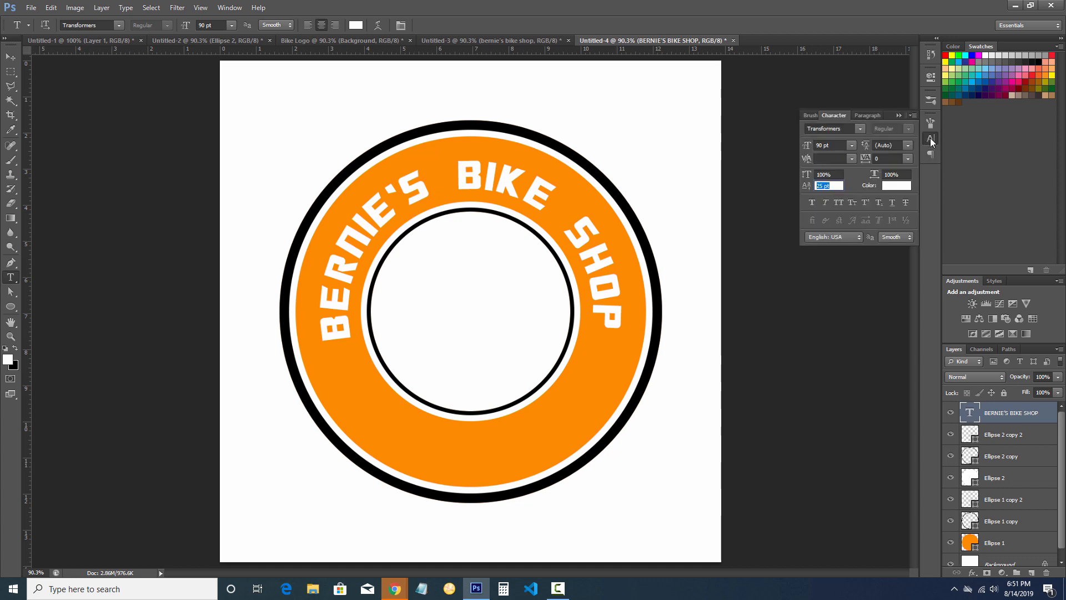
drag(806, 186, 798, 190)
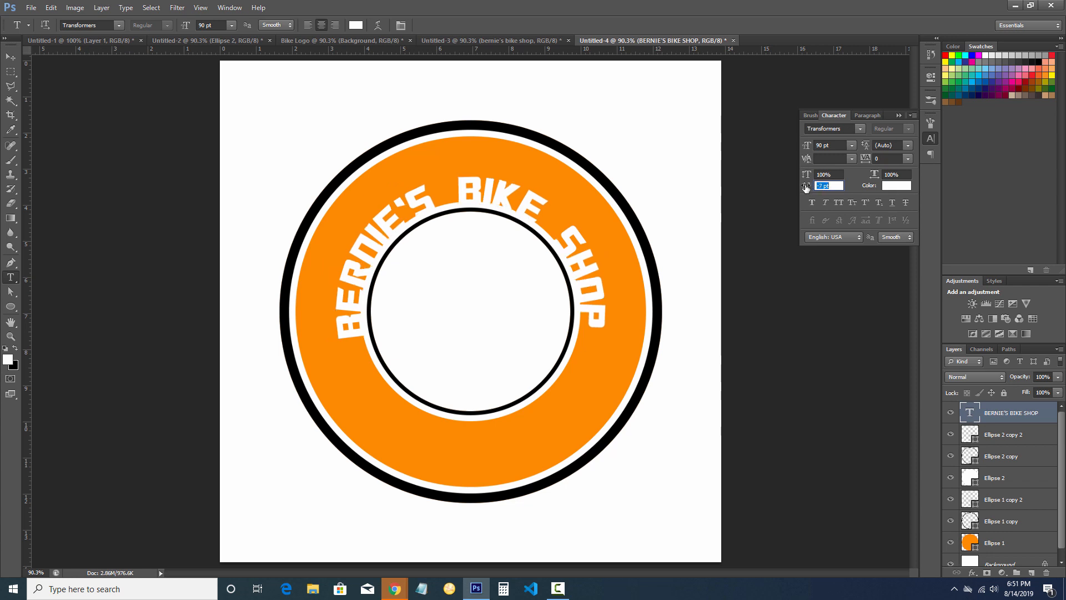
mouse_move(805, 187)
mouse_down()
mouse_move(779, 184)
mouse_move(807, 189)
mouse_up()
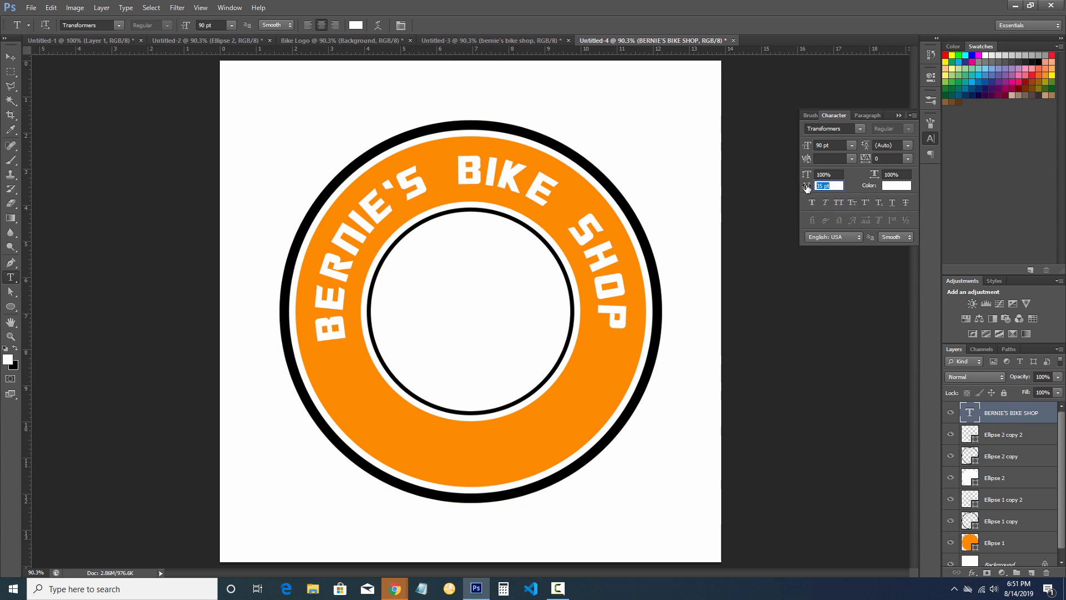
drag(806, 187, 806, 188)
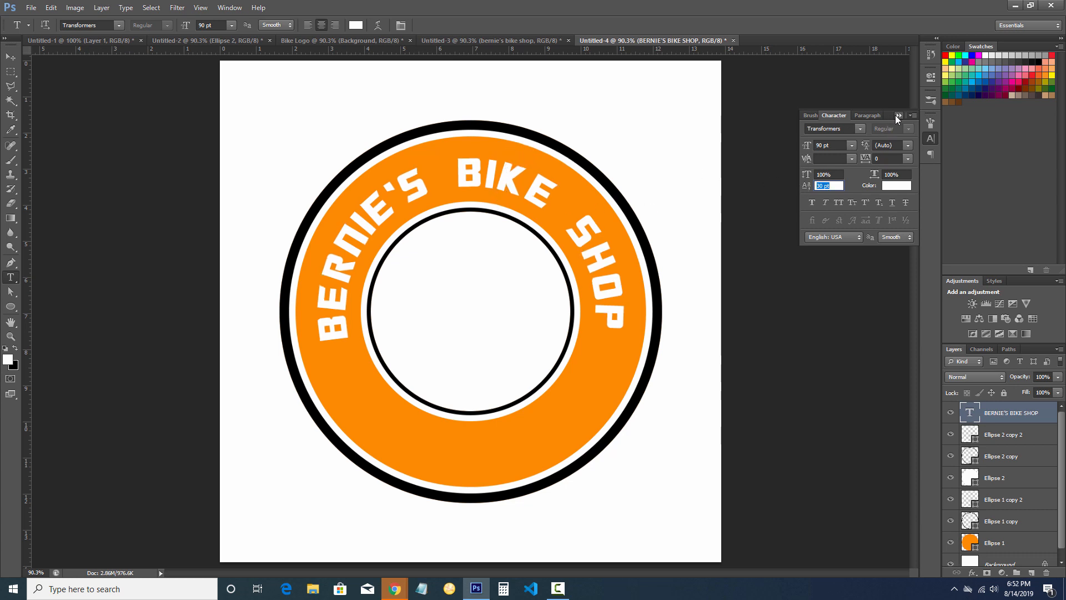
click(850, 158)
click(844, 181)
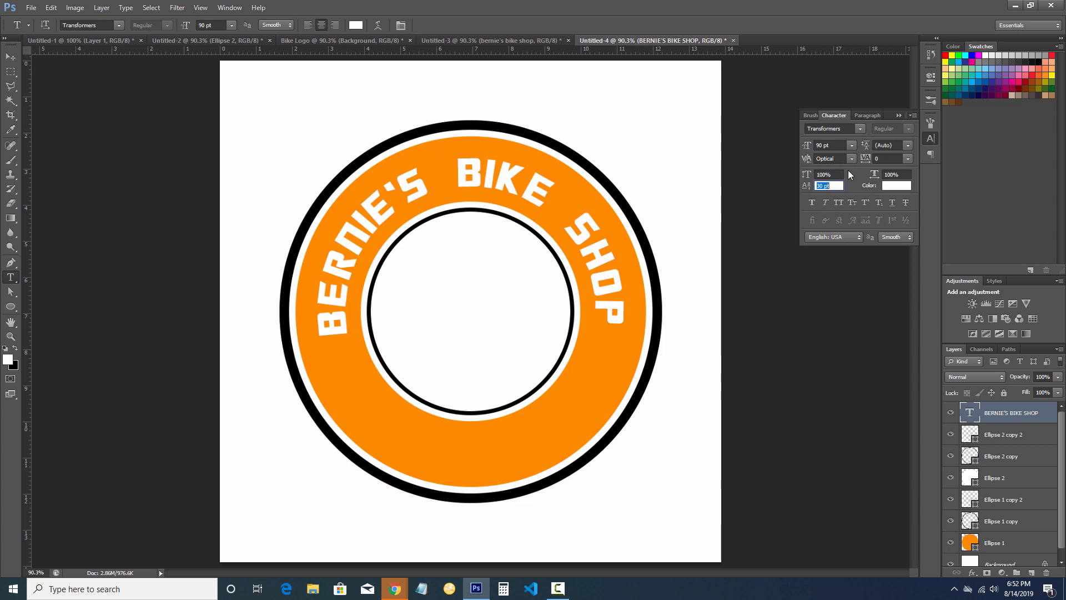
click(899, 116)
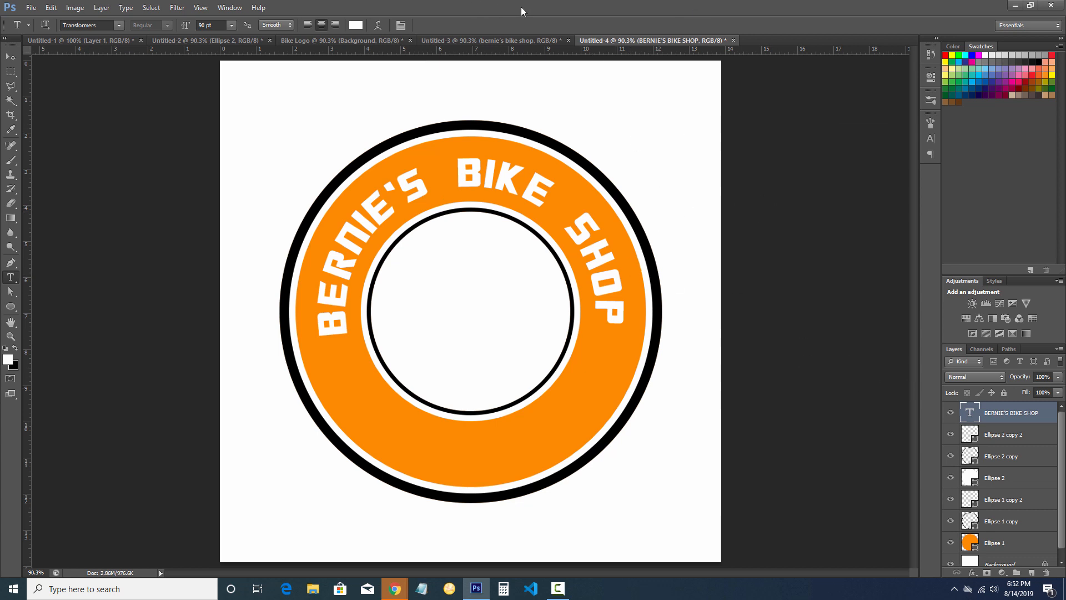
Add the white text SERVING SINCE 1985 along the bottom of the Ellipse 2 copy 2 path, in 40 pt Arial Regular
click(950, 434)
click(950, 434)
click(993, 435)
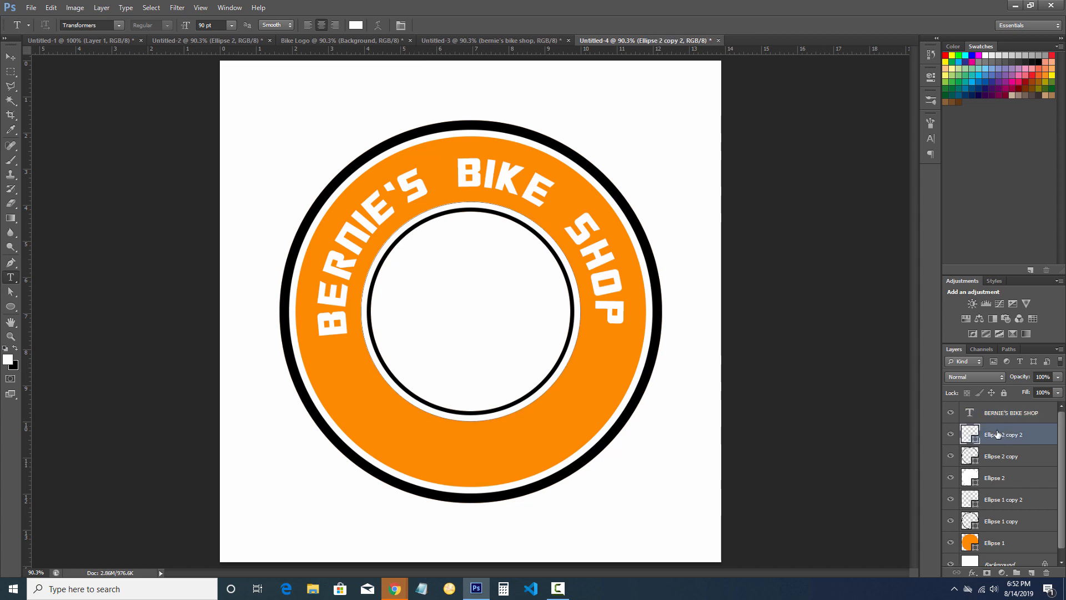
click(473, 420)
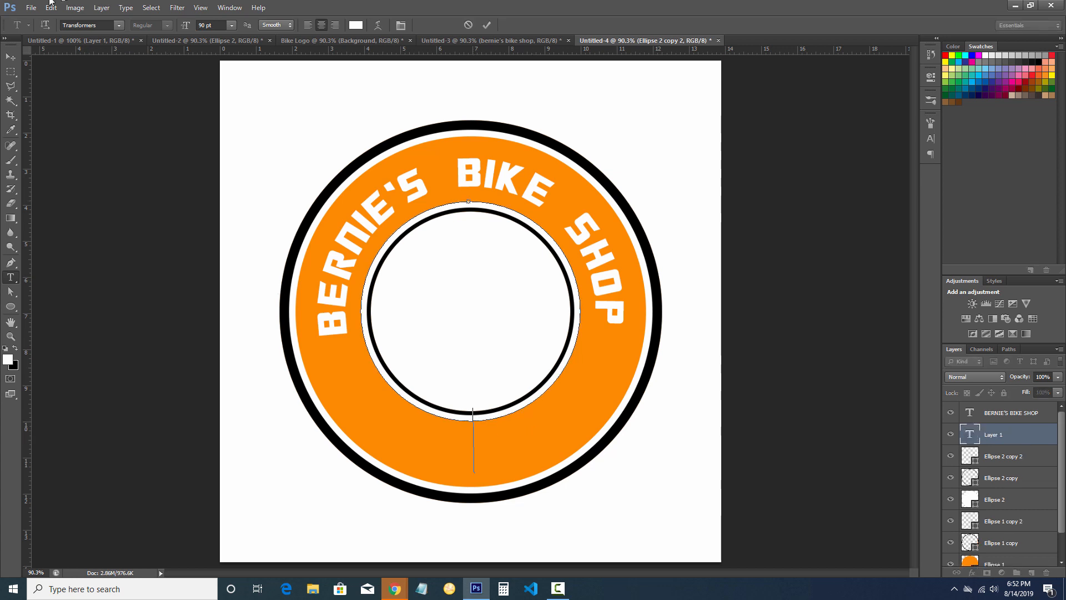
click(118, 25)
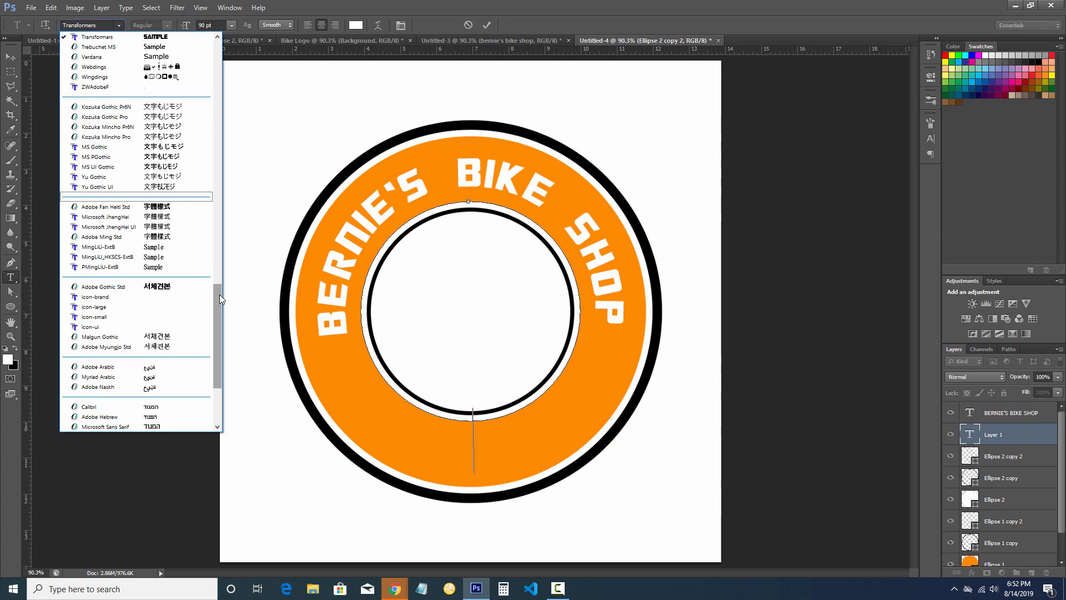
drag(219, 291, 206, 78)
scroll(207, 56, up, 3)
click(202, 51)
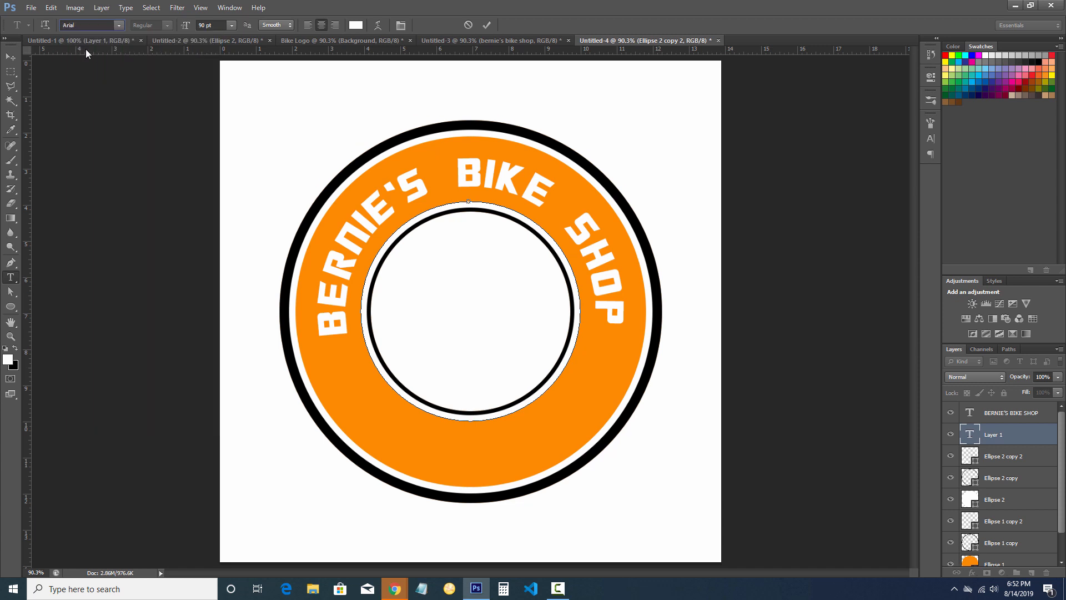
drag(206, 25, 173, 25)
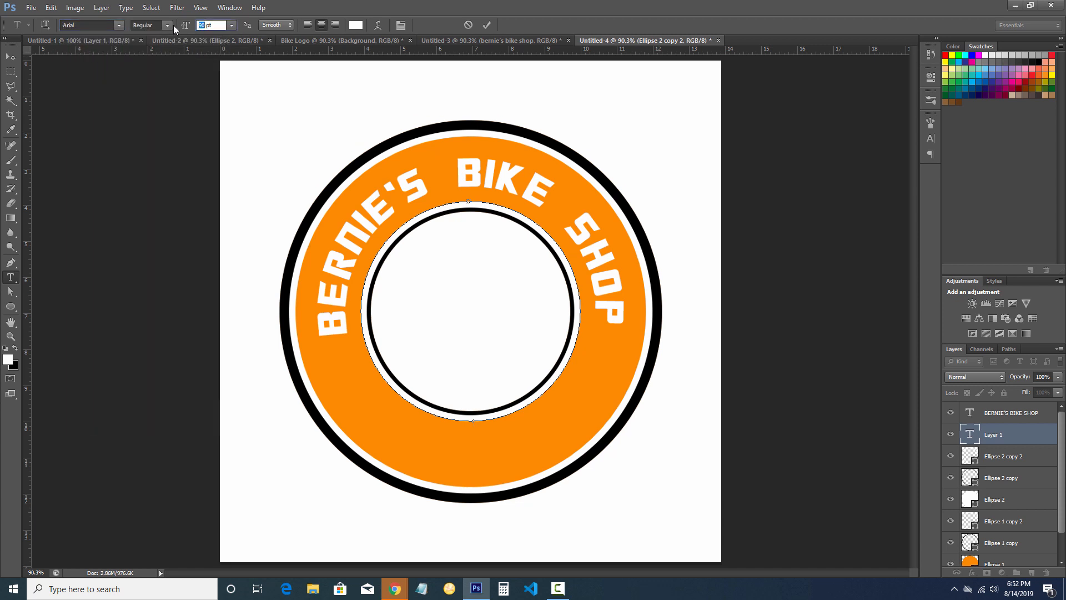
text(40)
click(500, 412)
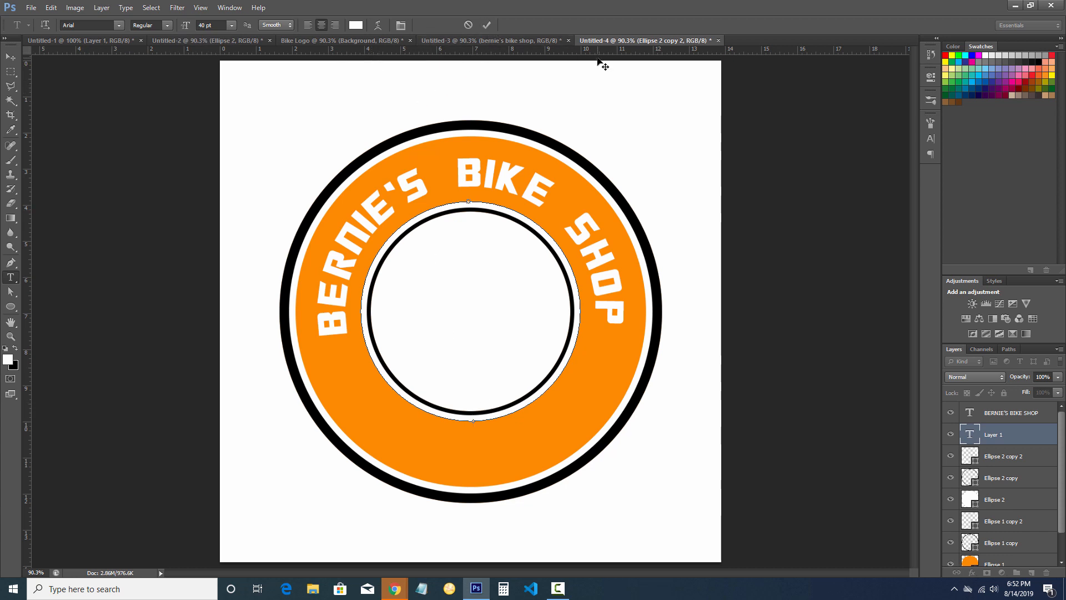
text(SERV)
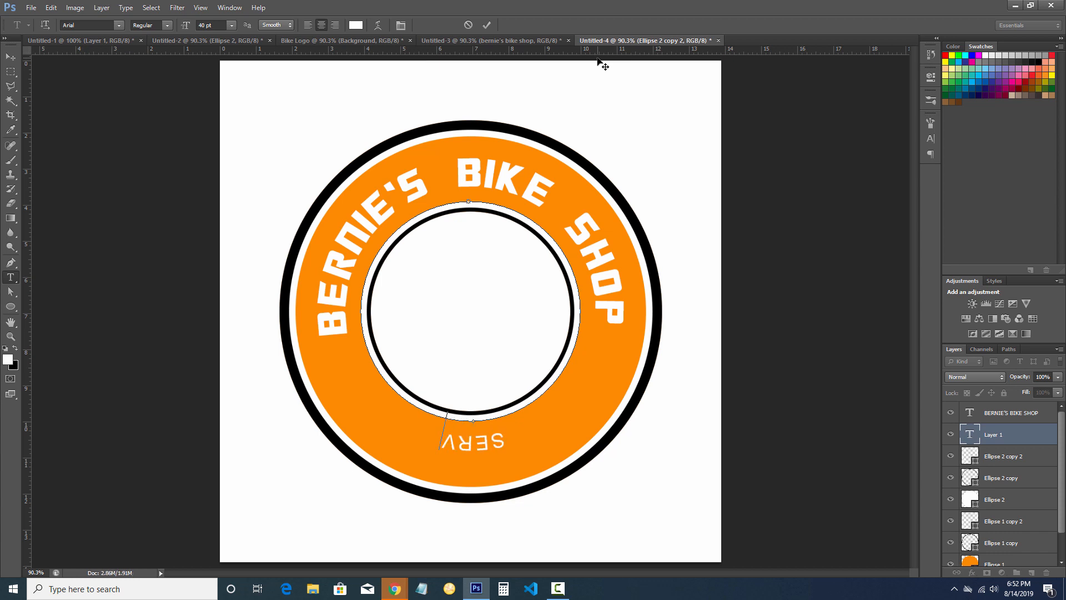
text(ING SINCE 1985)
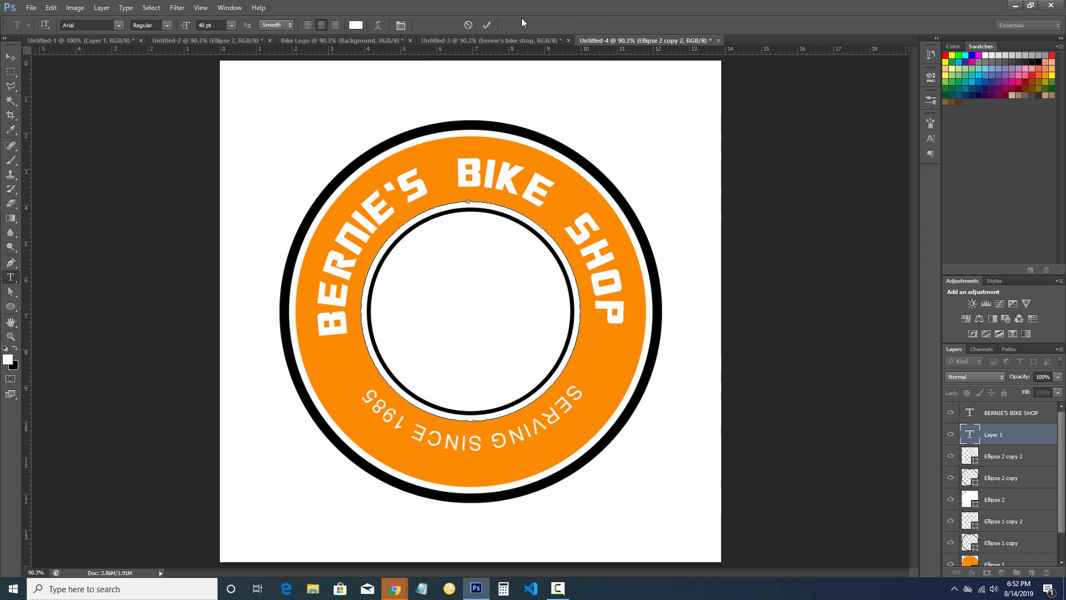
click(486, 25)
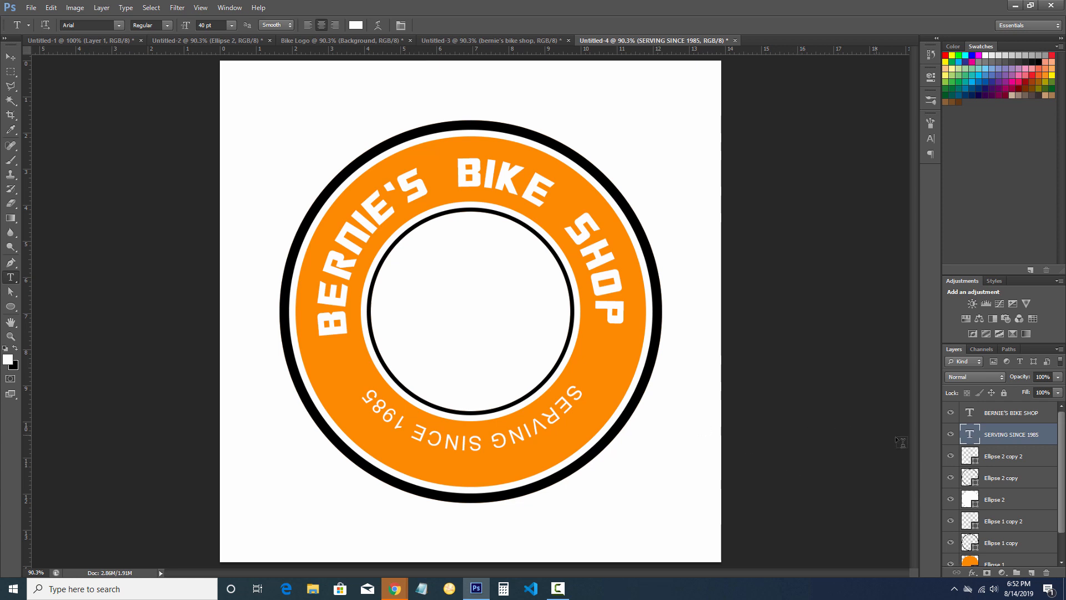
Flip the SERVING SINCE 1985 text to the inner side of its circular path with the Direct Selection Tool
click(9, 294)
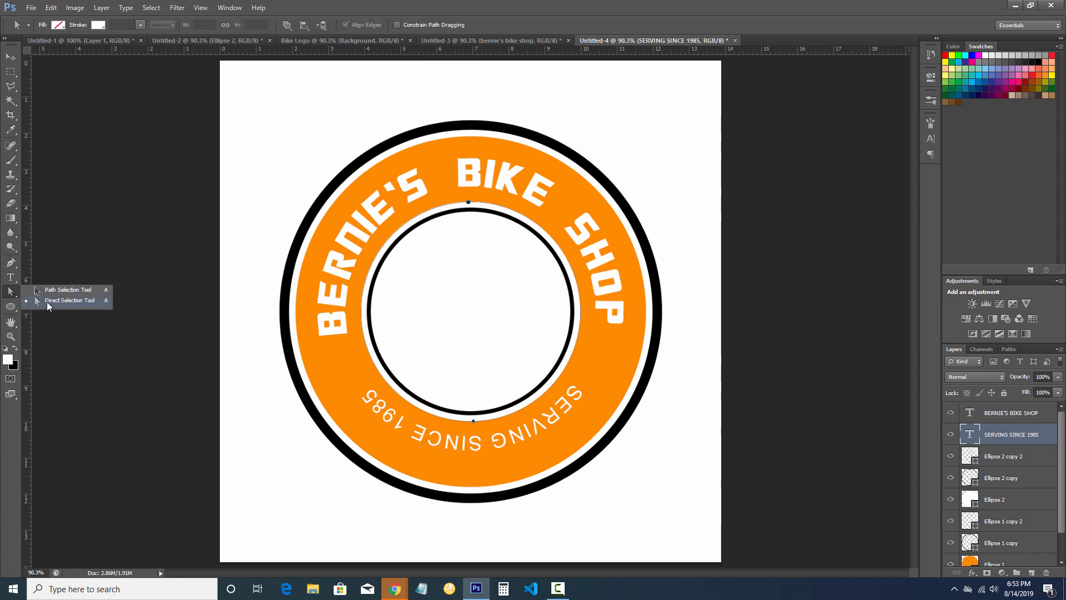
click(48, 303)
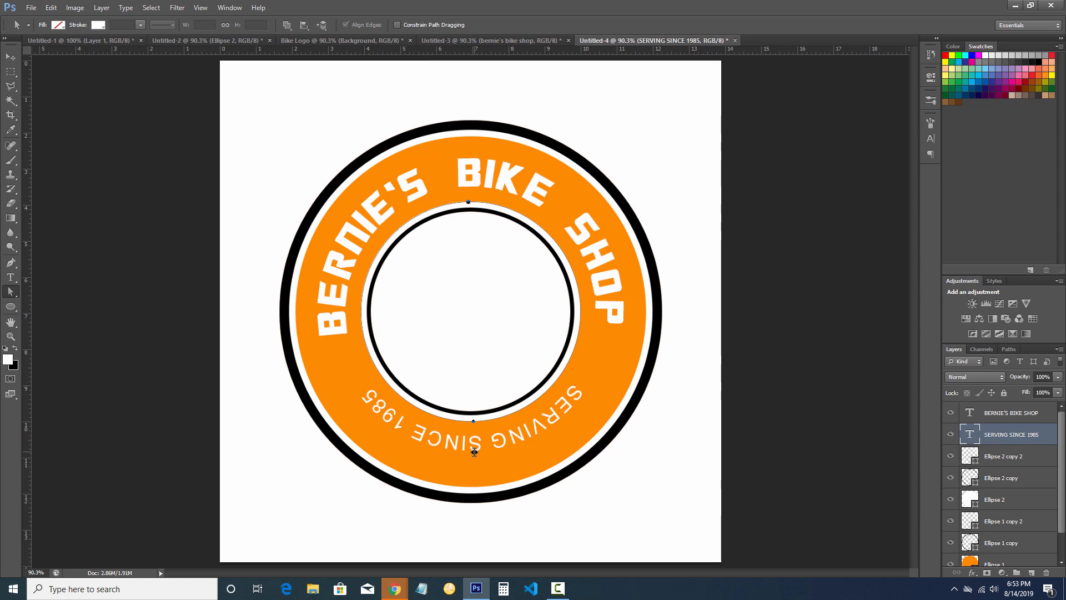
drag(474, 451, 471, 409)
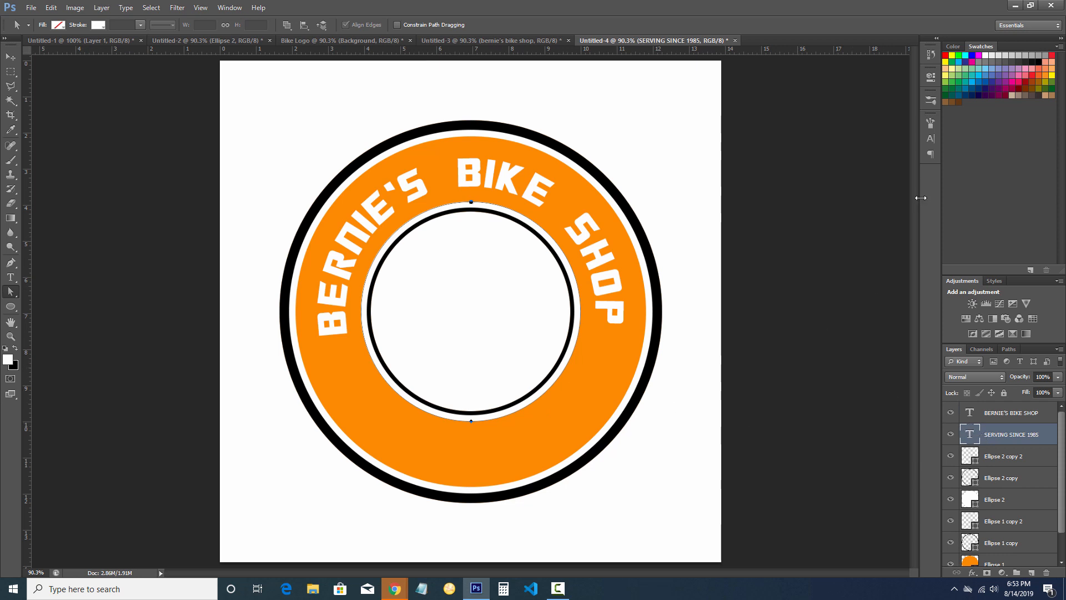
Set the baseline shift of the SERVING SINCE 1985 text to -71 pt and its kerning to Optical
click(931, 139)
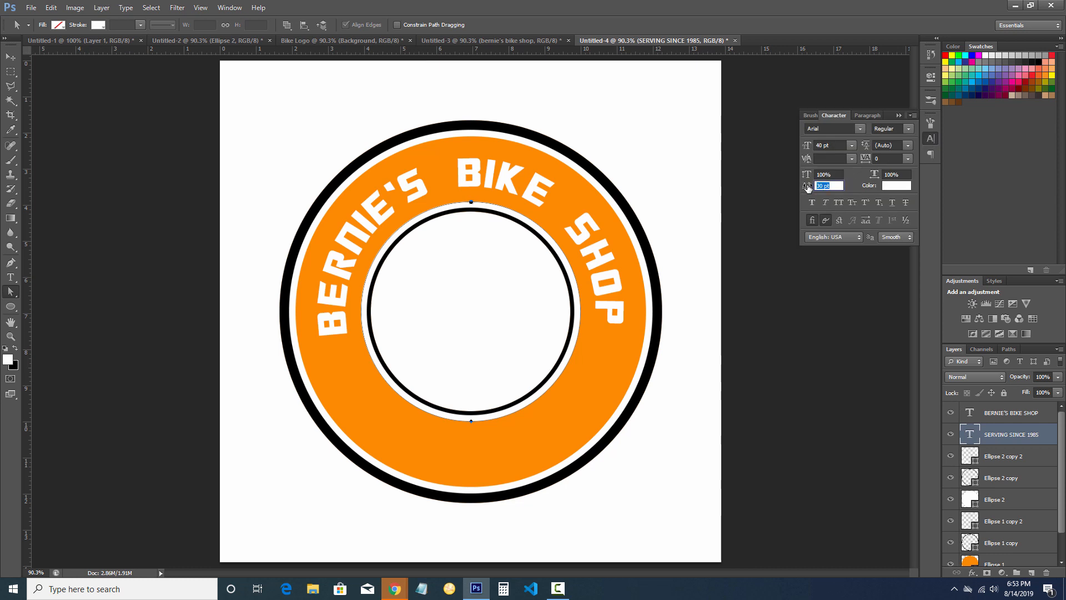
mouse_move(807, 188)
mouse_down()
mouse_move(775, 189)
mouse_move(805, 189)
mouse_up()
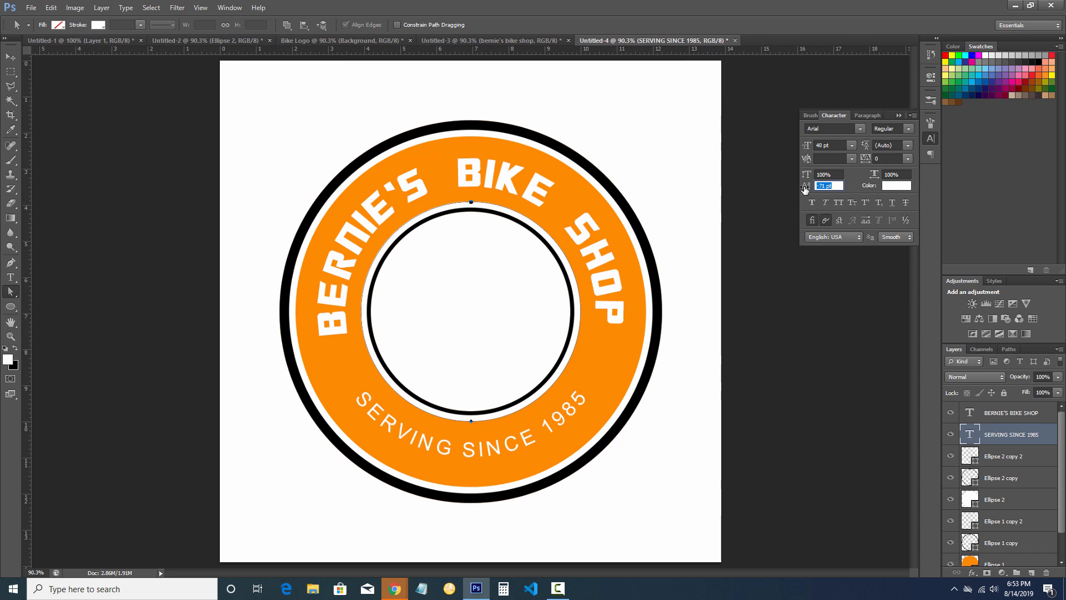
click(851, 159)
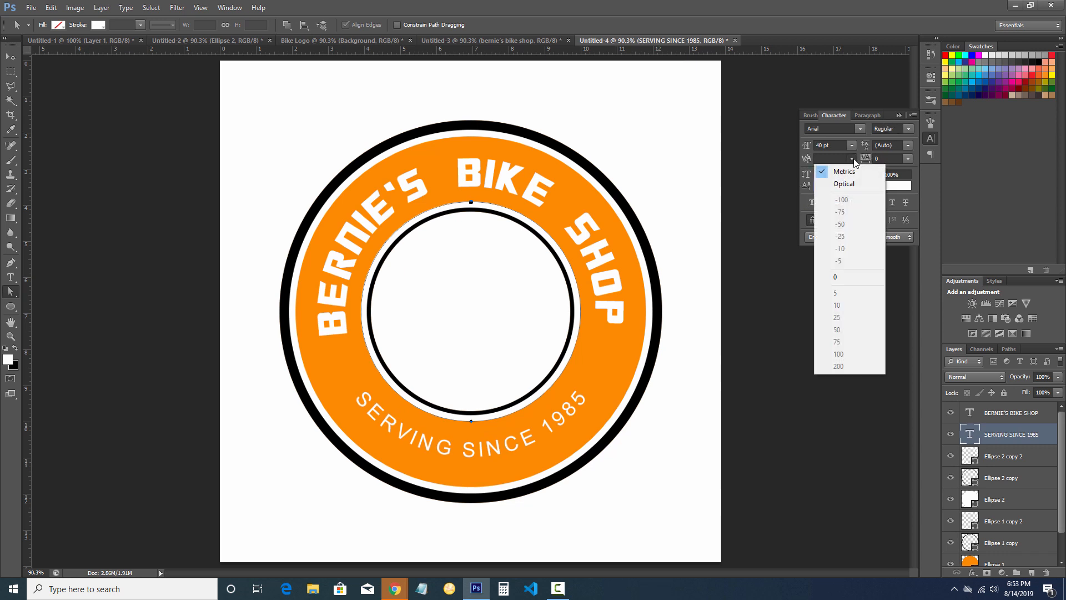
click(842, 178)
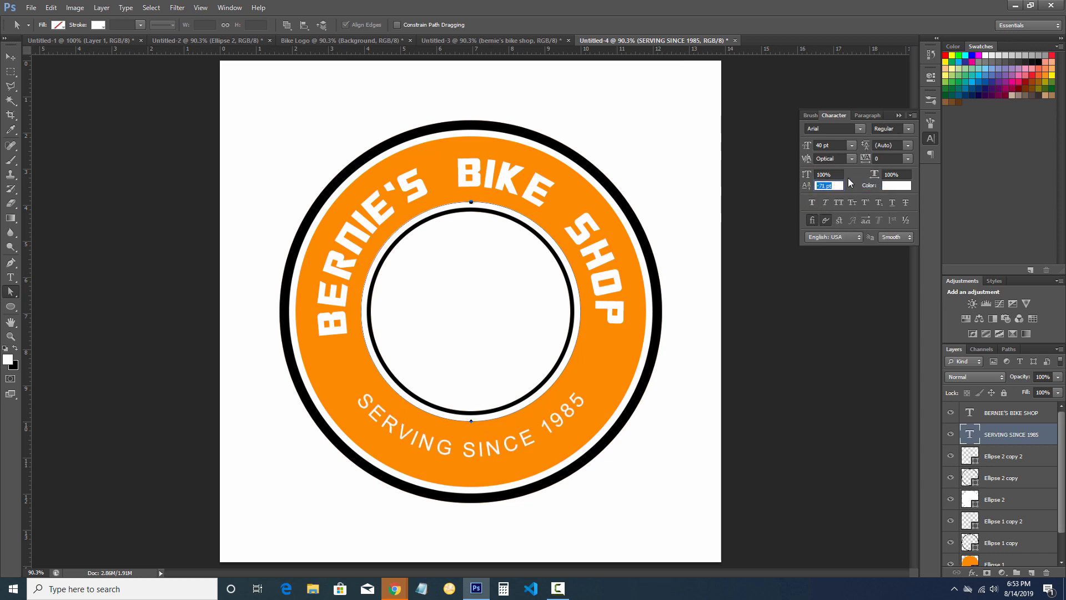
click(899, 115)
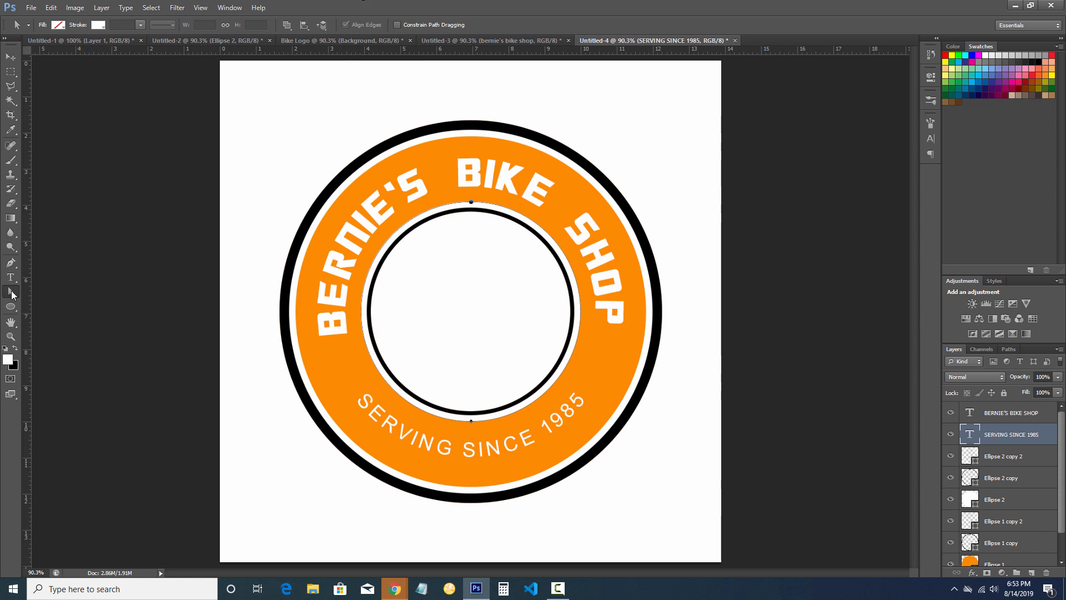
Draw a black bicycle with the Custom Shape Tool and position it in the middle of the inner black ring
click(13, 310)
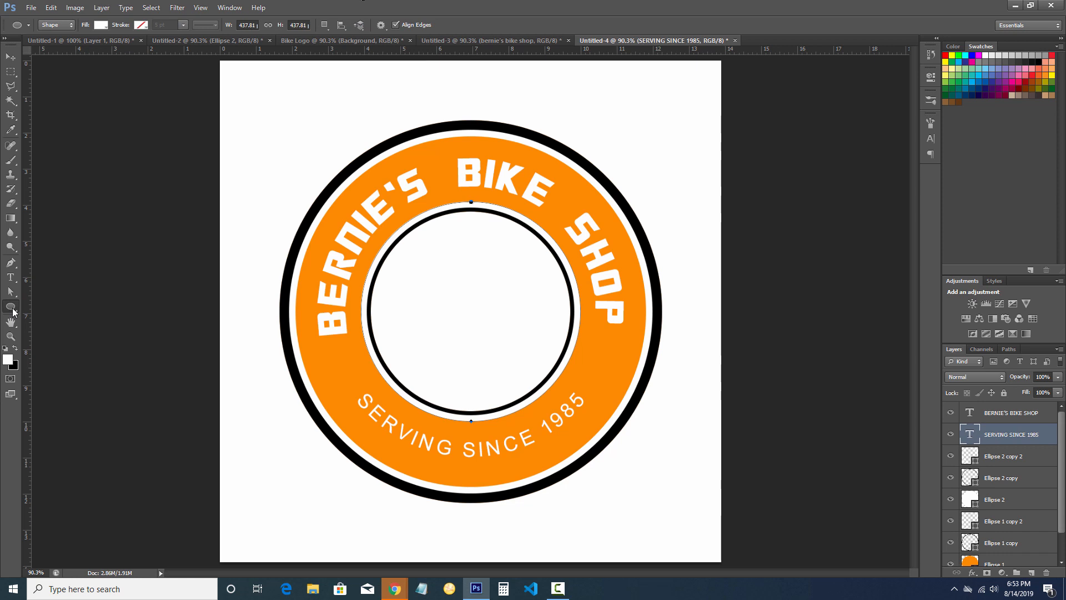
right_click(13, 311)
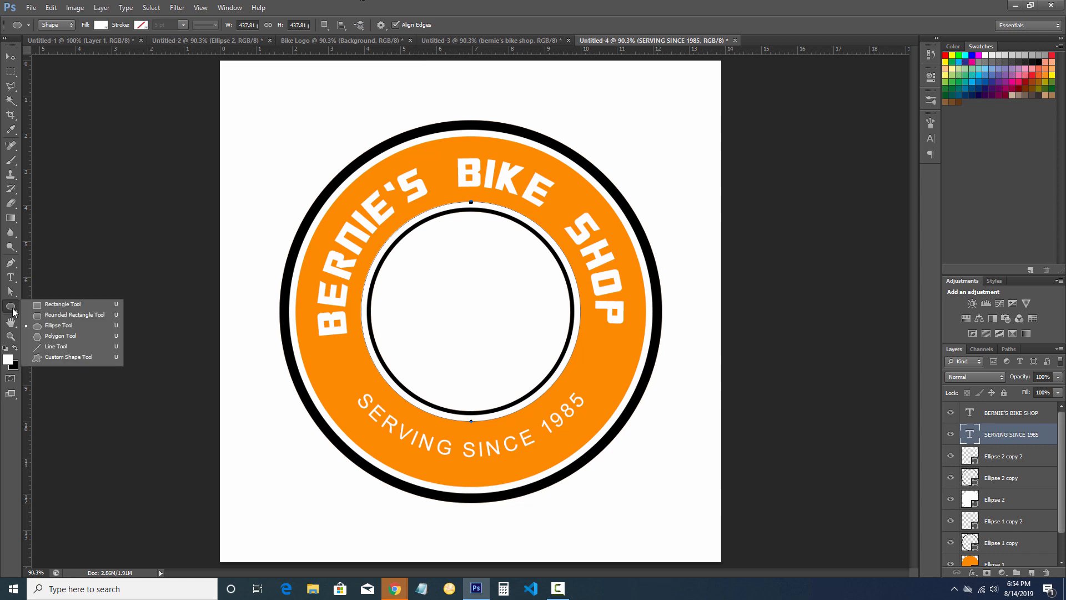
click(59, 357)
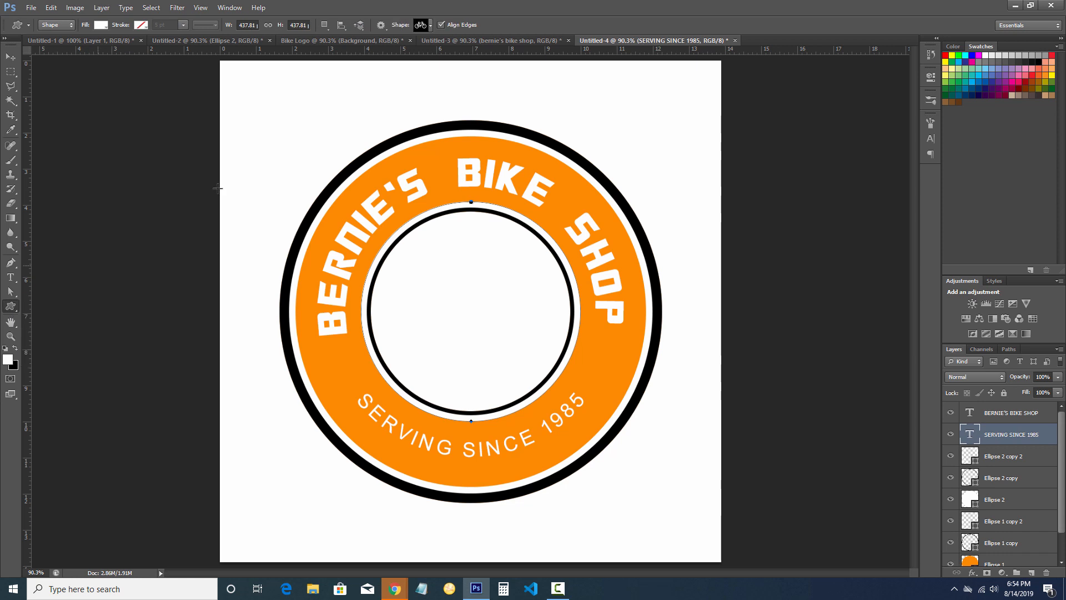
click(431, 25)
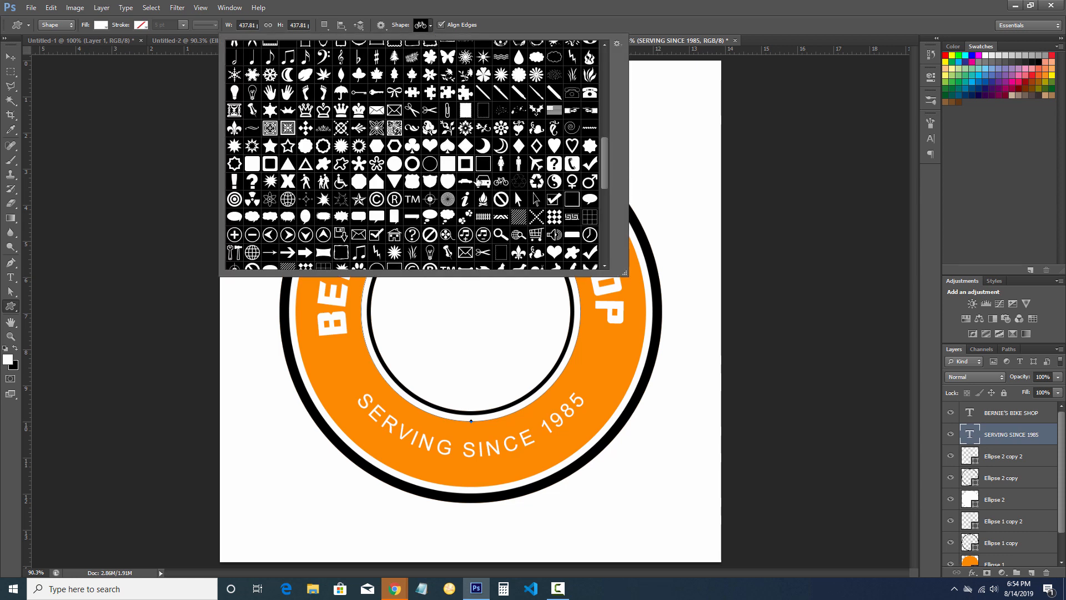
click(500, 185)
click(541, 25)
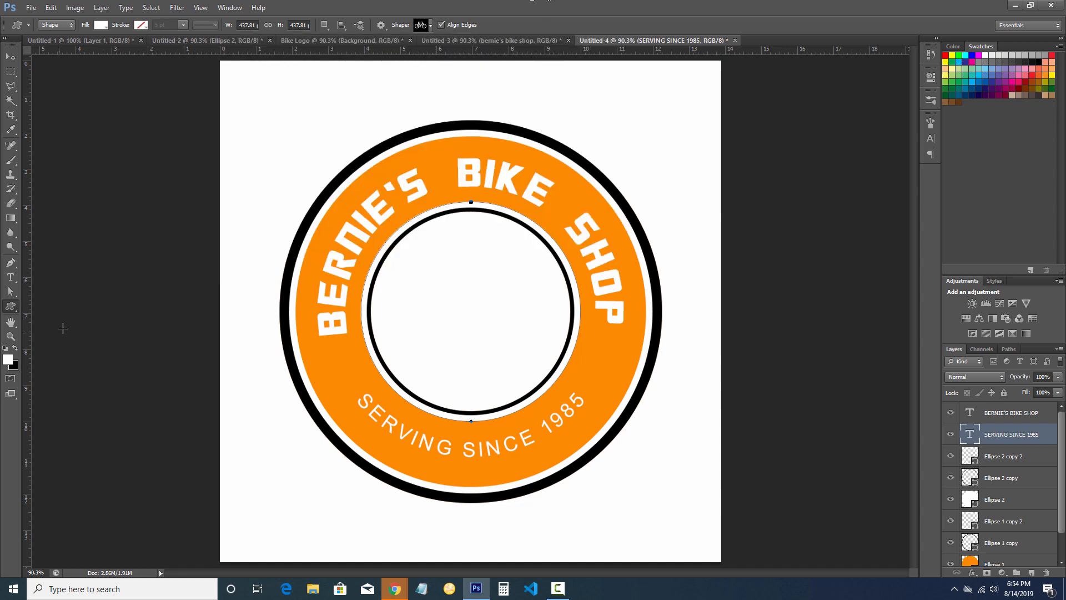
click(16, 349)
drag(417, 266, 561, 386)
key(v)
drag(456, 300, 439, 294)
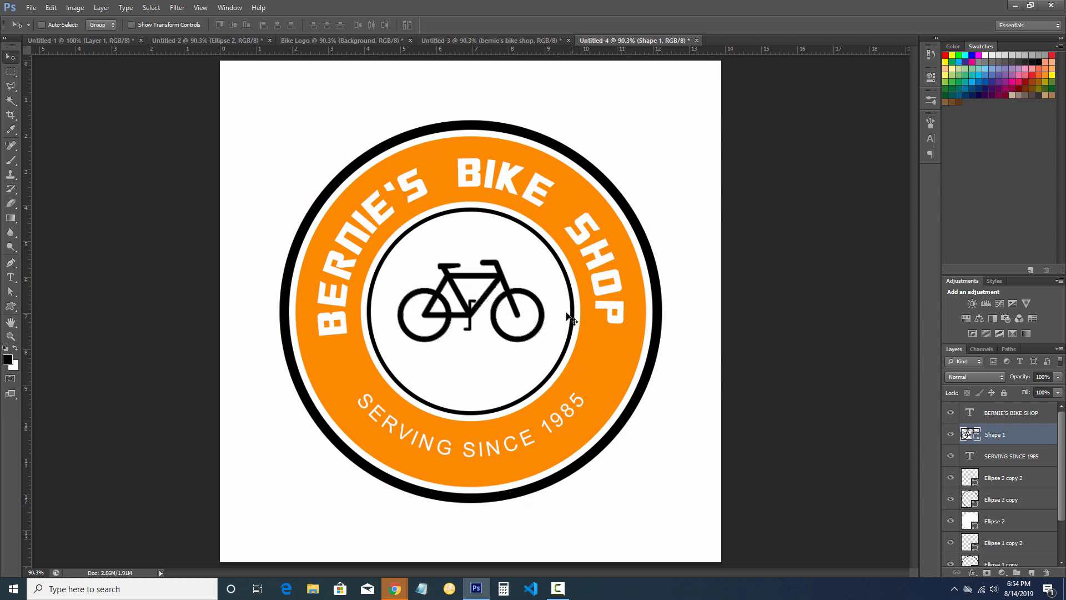